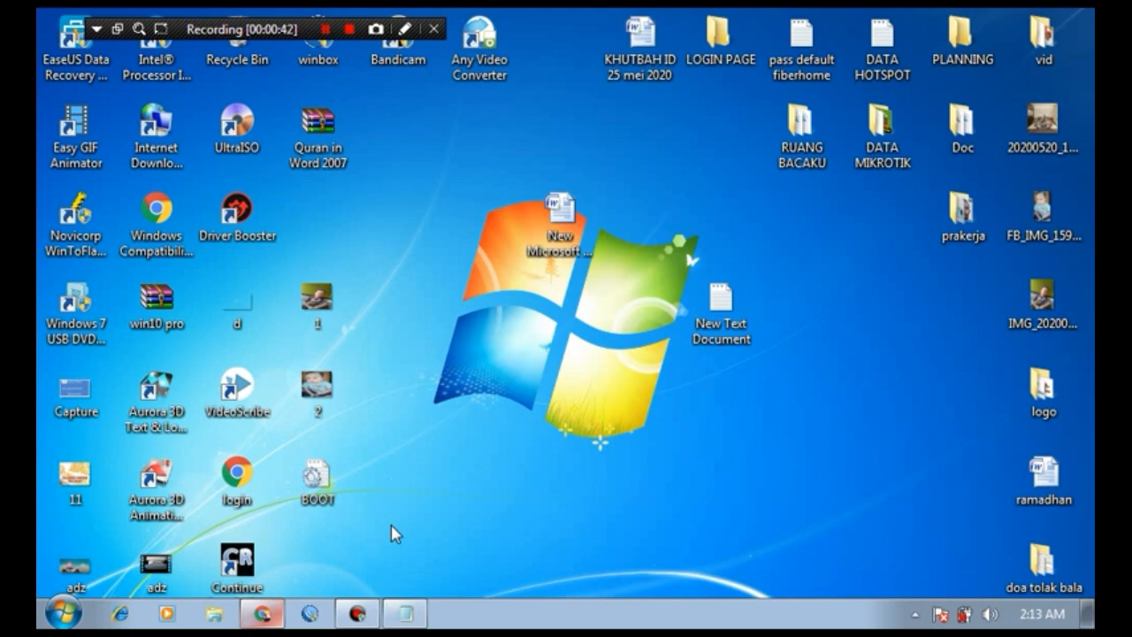
Step: Bring the Chrome window showing the 192.168.1.1 network-changed error to the front
click(267, 617)
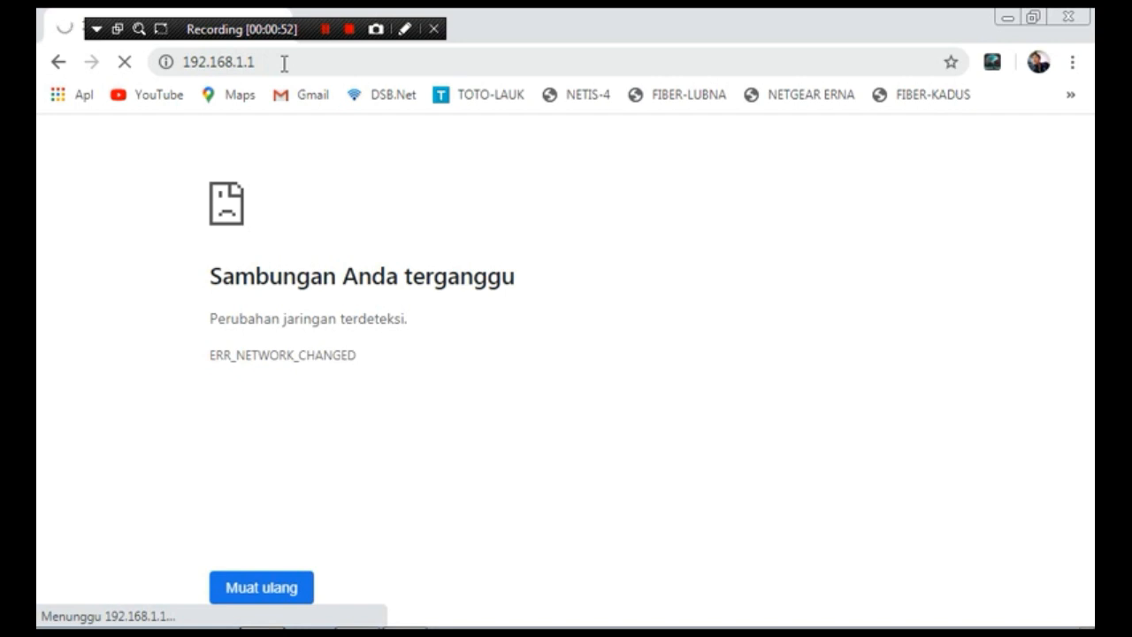
Step: Reload the router address 192.168.1.1 from the address bar
click(284, 63)
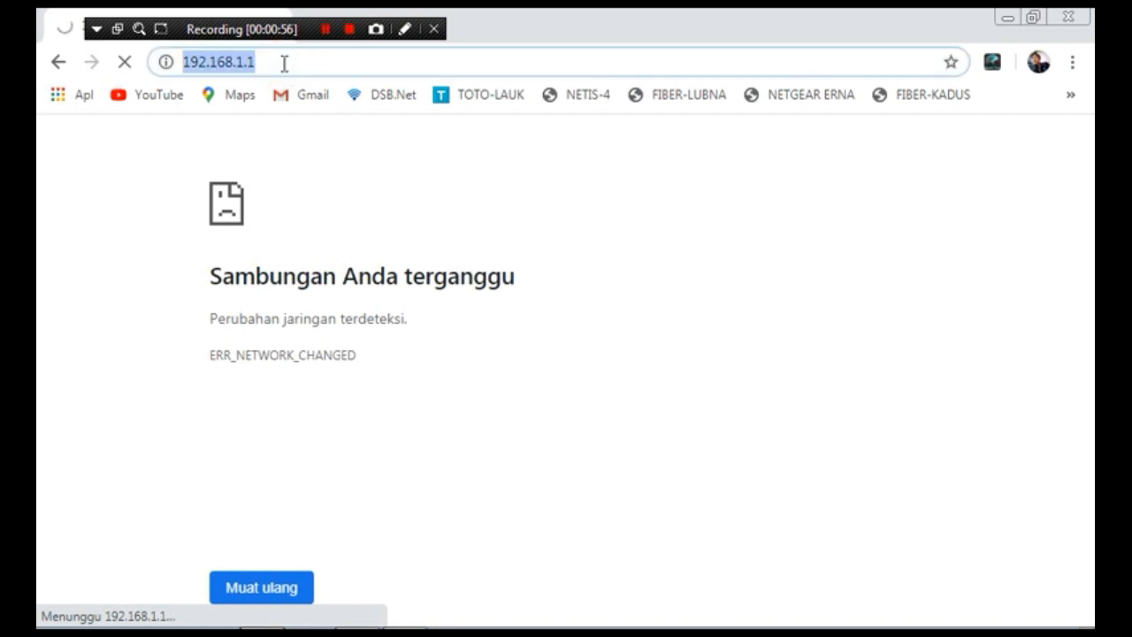
text(192.)
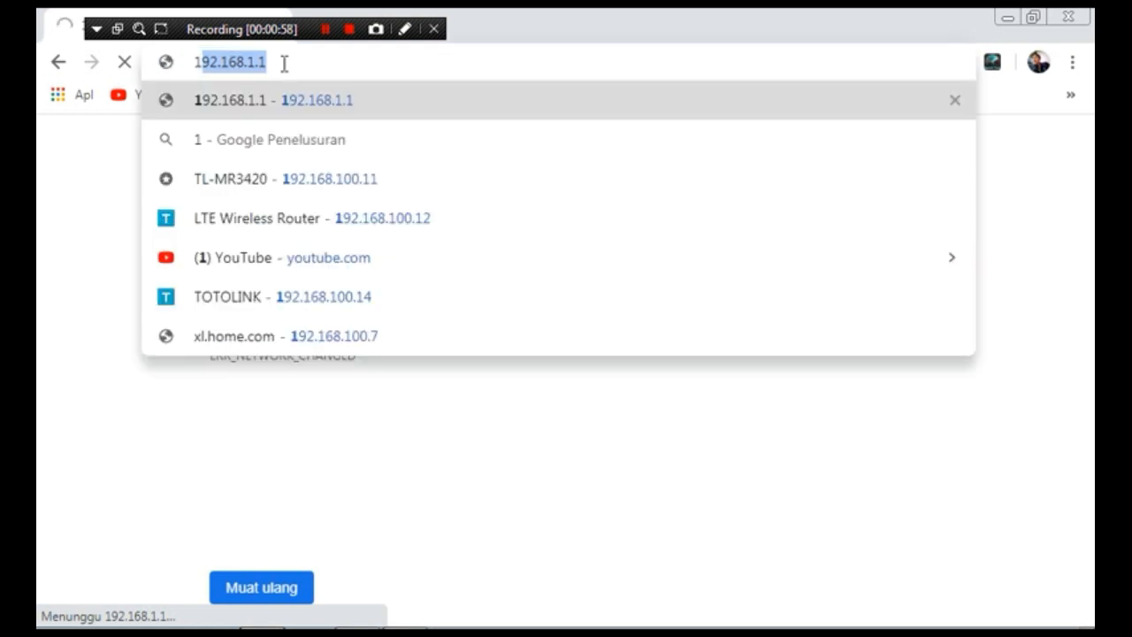
text(168)
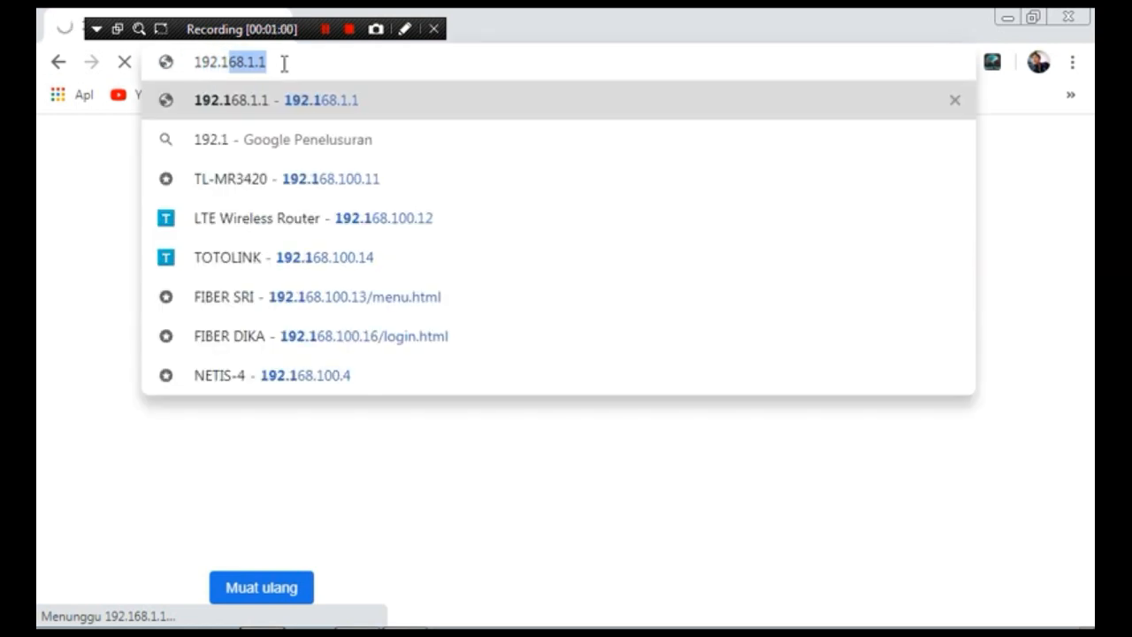
text(.1.1)
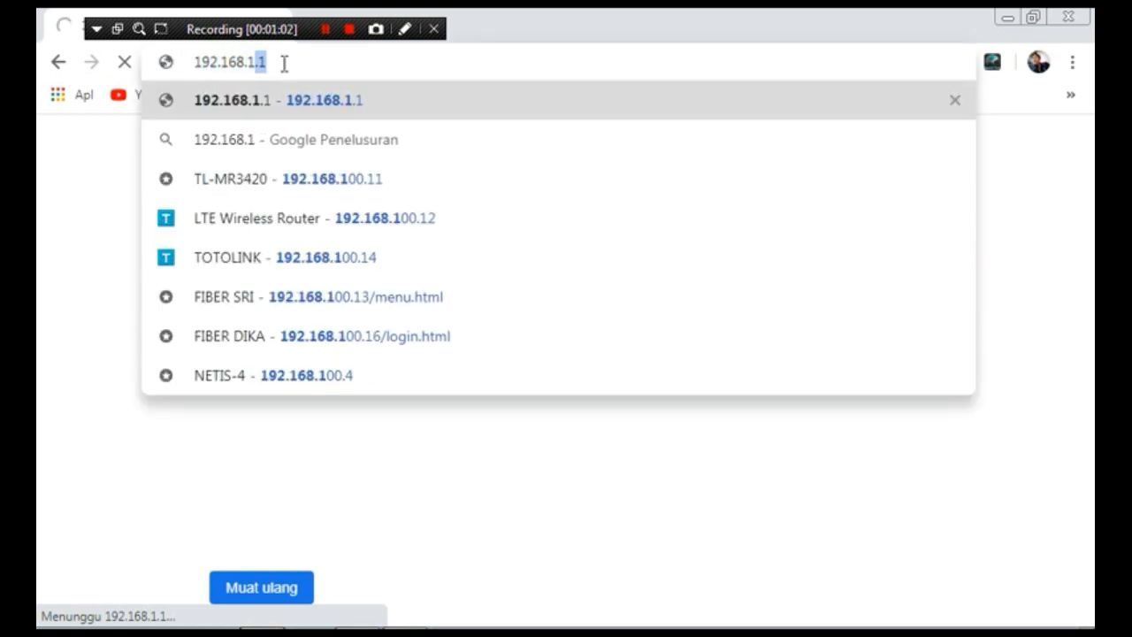
key(Return)
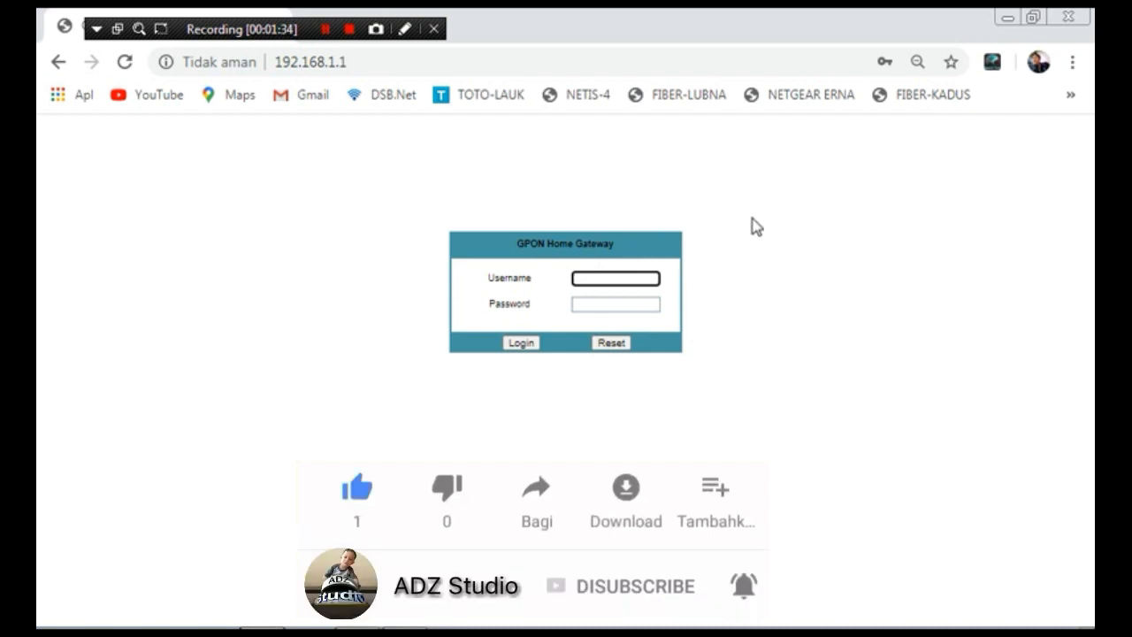
Step: Try the Username and Password fields and dismiss Chrome's saved-login suggestions, leaving both empty
click(601, 307)
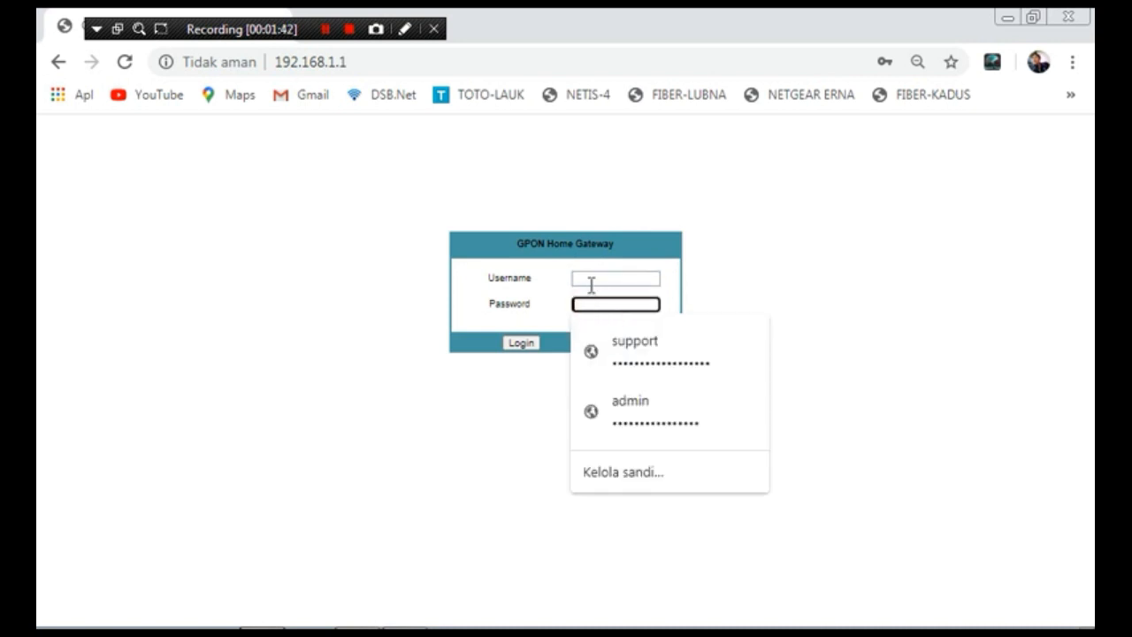
click(590, 281)
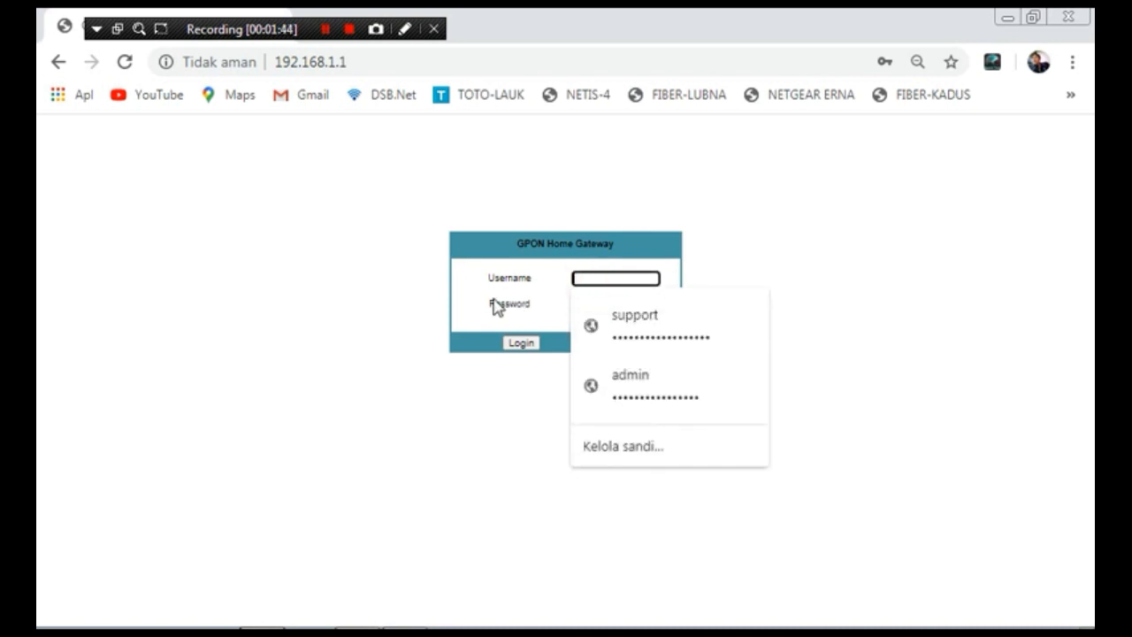
click(537, 310)
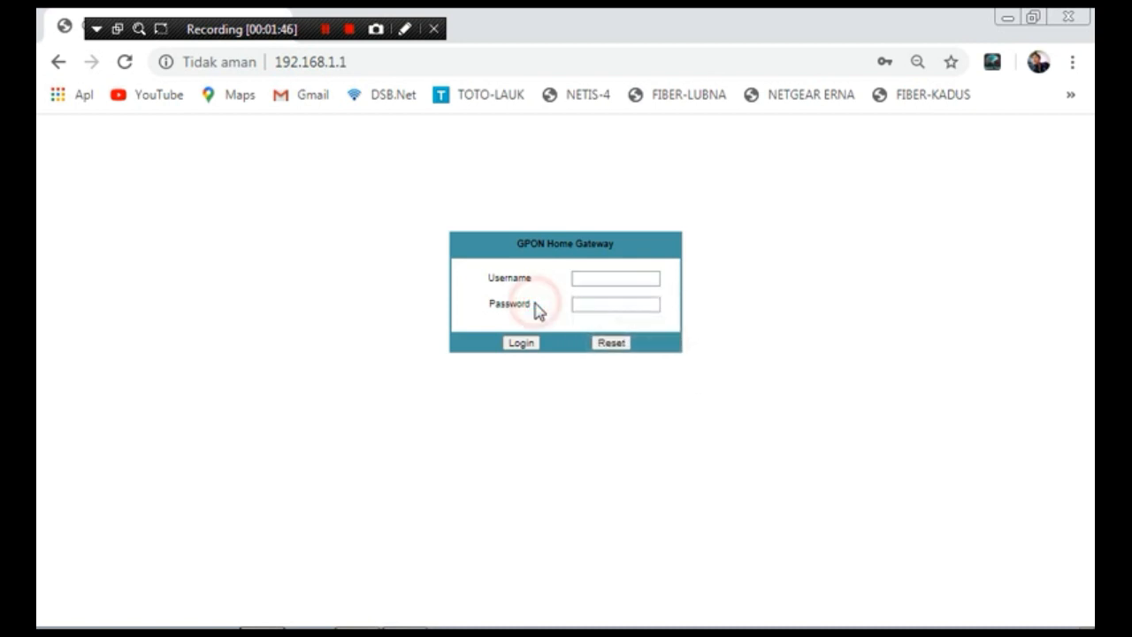
click(596, 308)
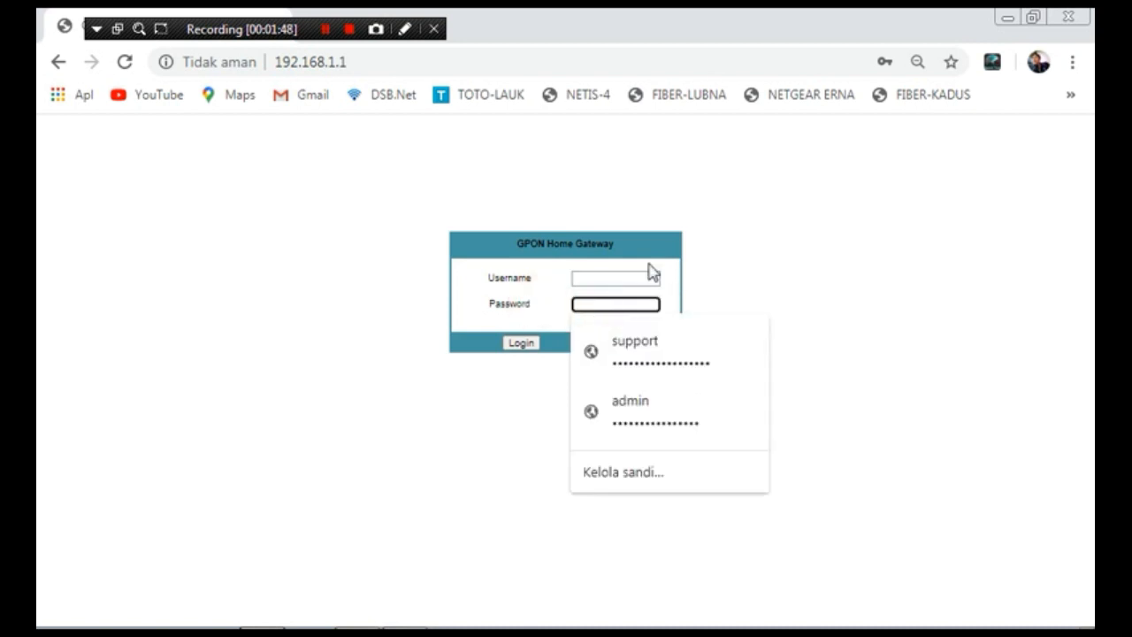
click(708, 245)
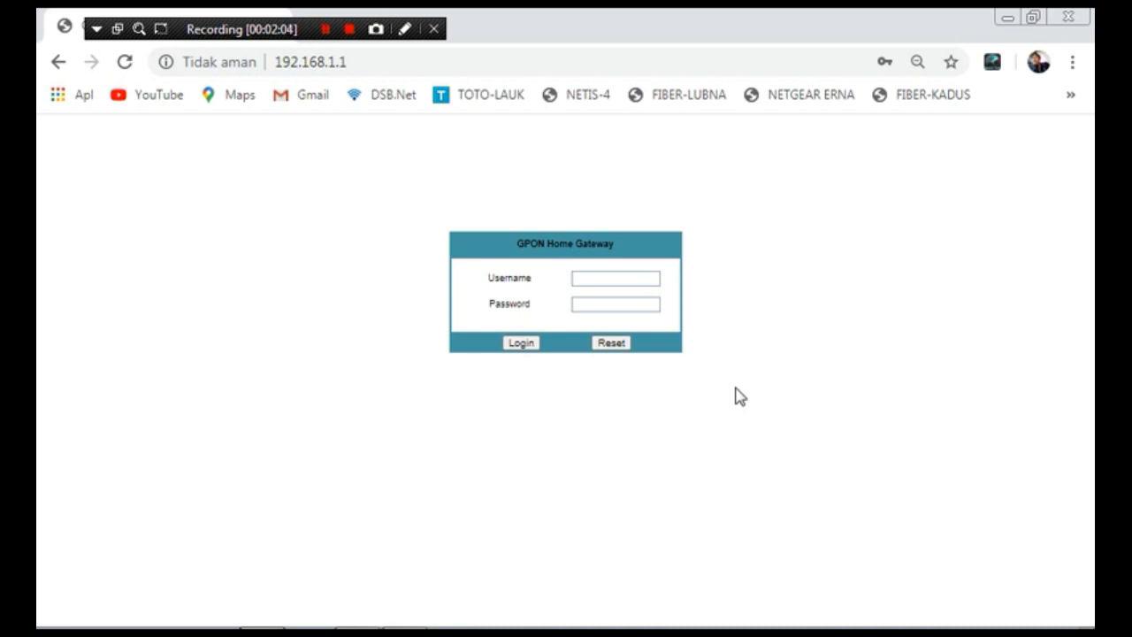
mouse_move(311, 627)
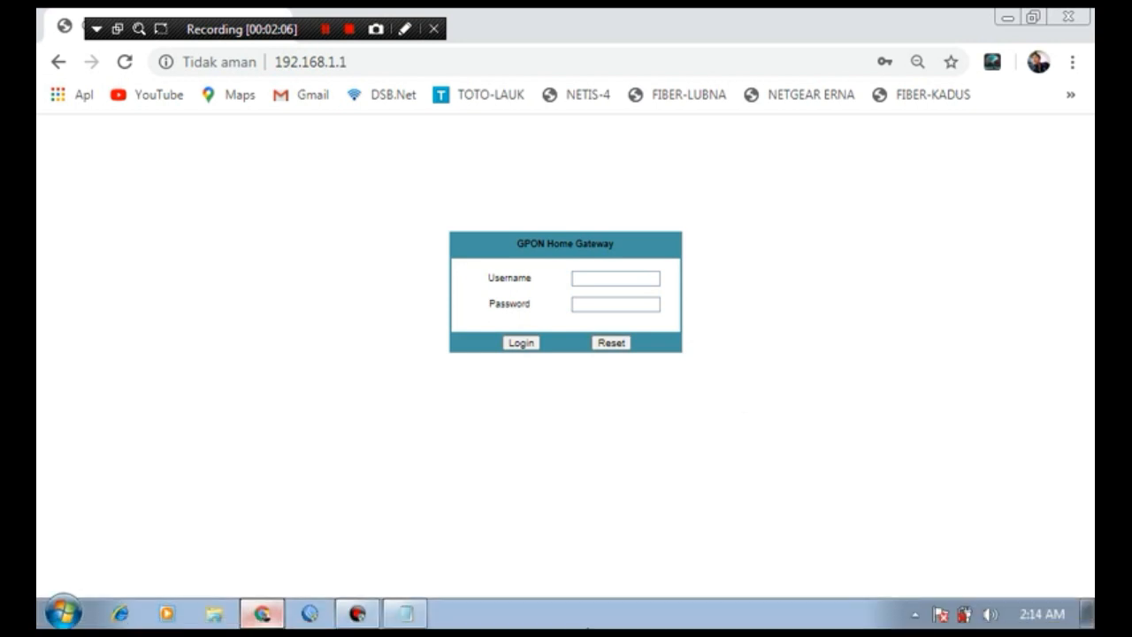
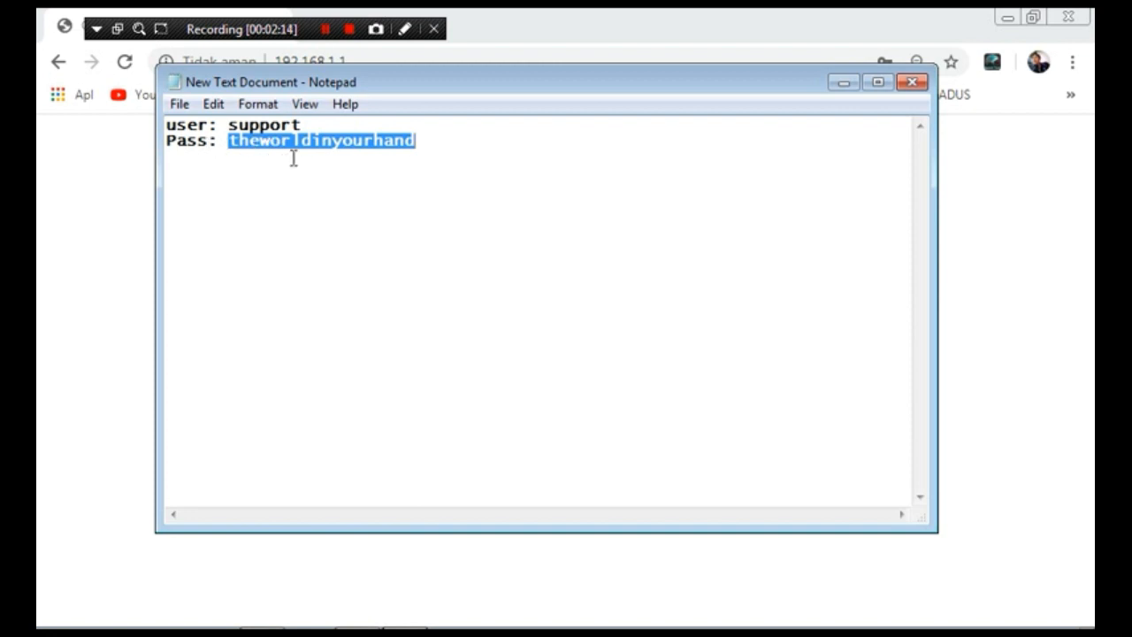
Step: Log in to the GPON gateway with the admin username and password
mouse_move(601, 630)
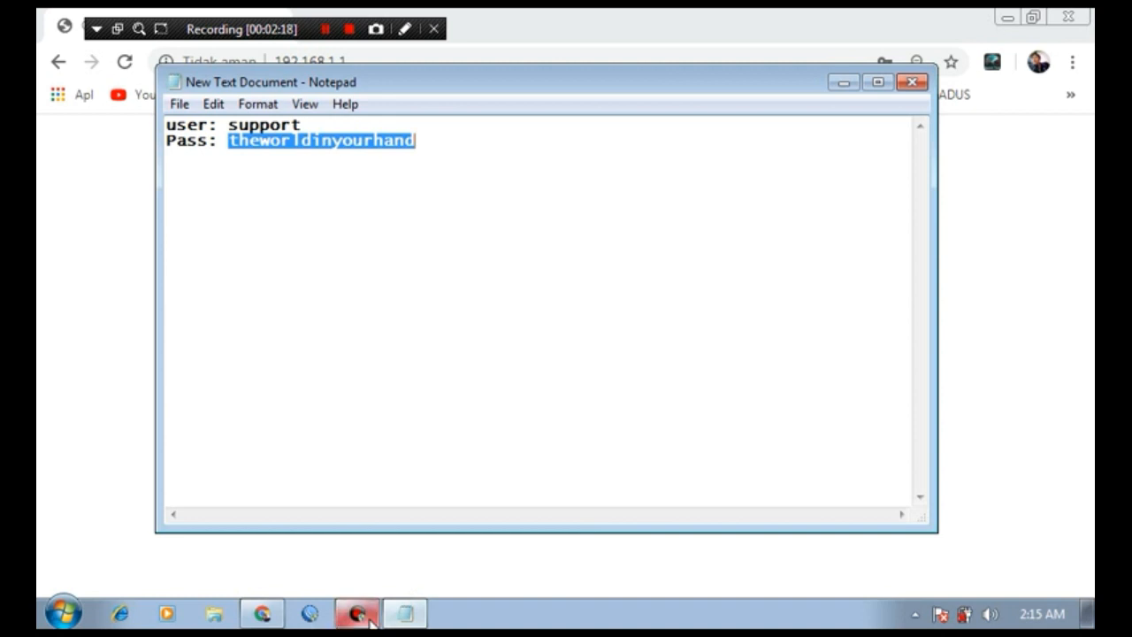
click(279, 617)
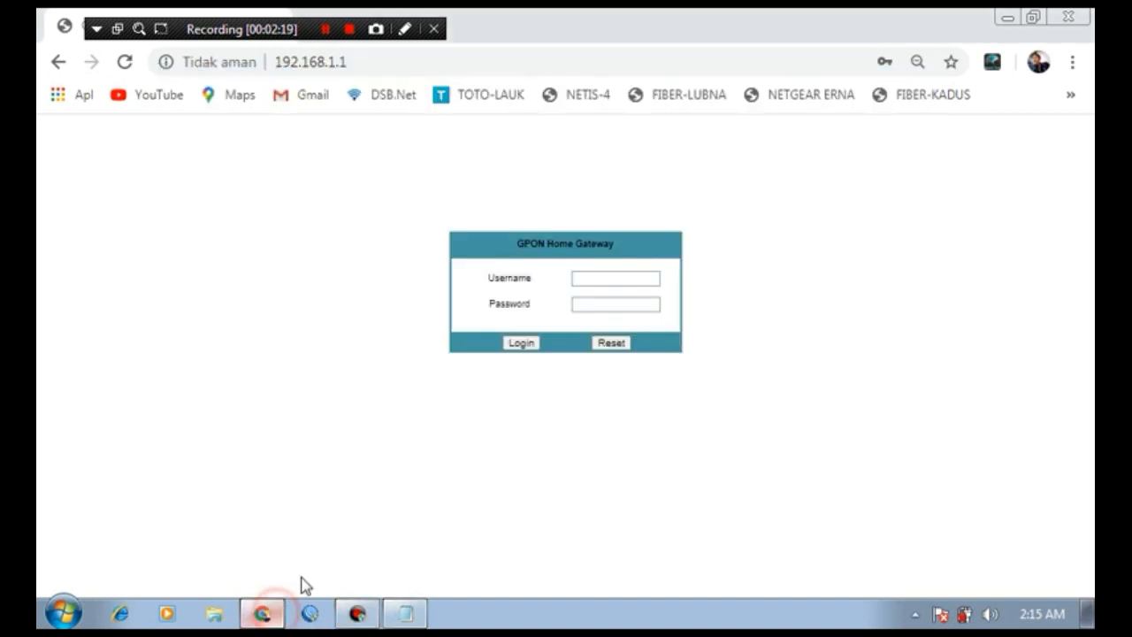
click(583, 280)
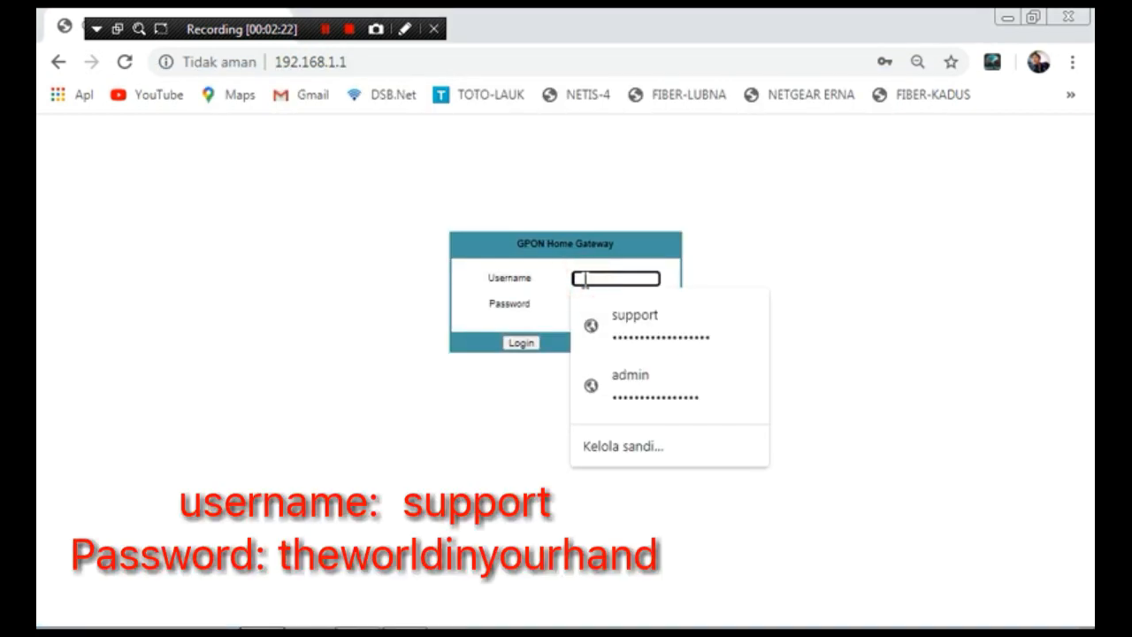
text(support)
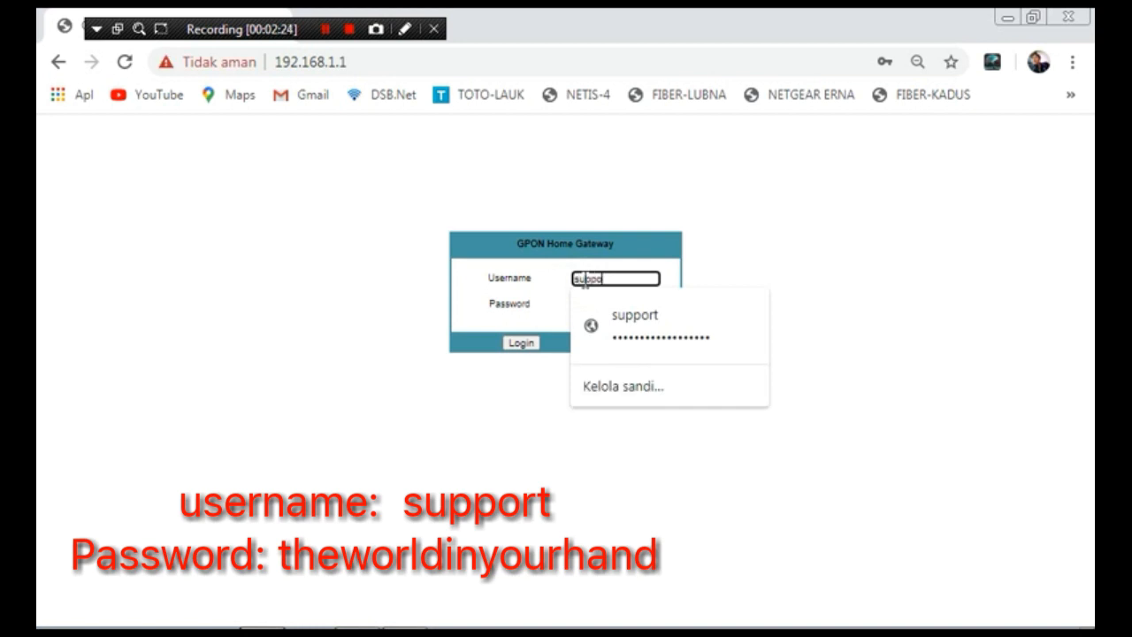
click(717, 258)
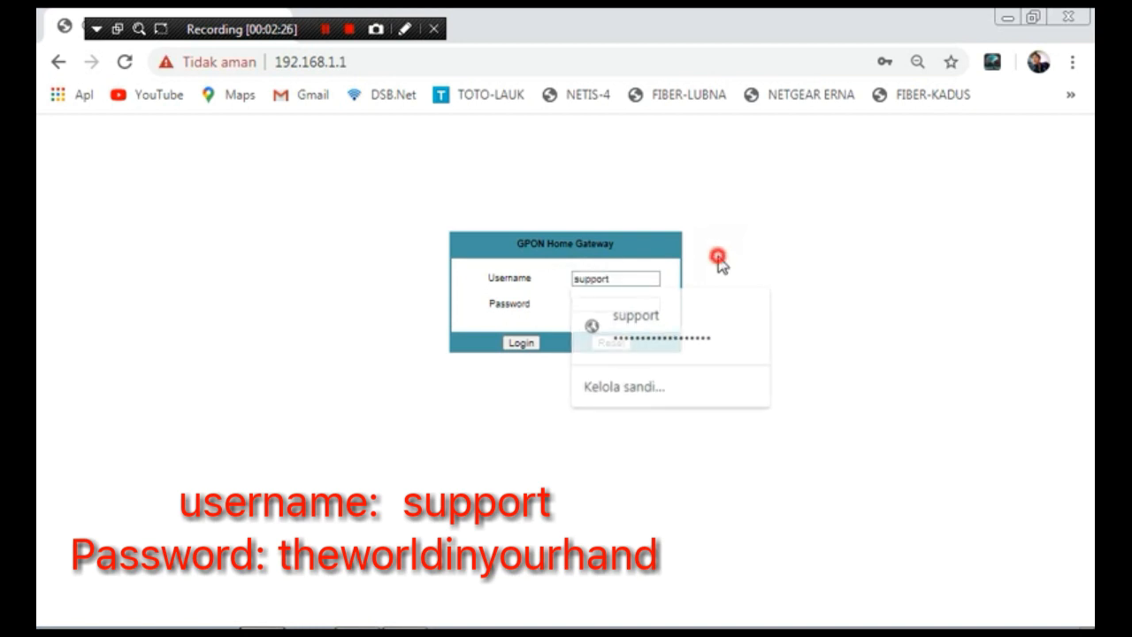
click(634, 303)
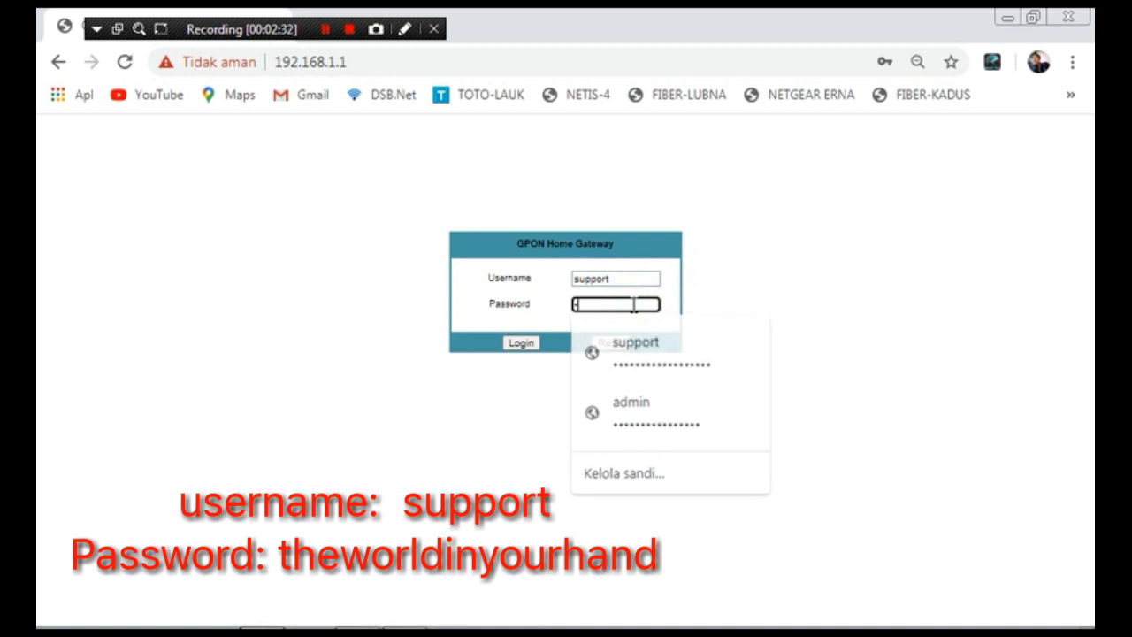
key(Escape)
text(thewor)
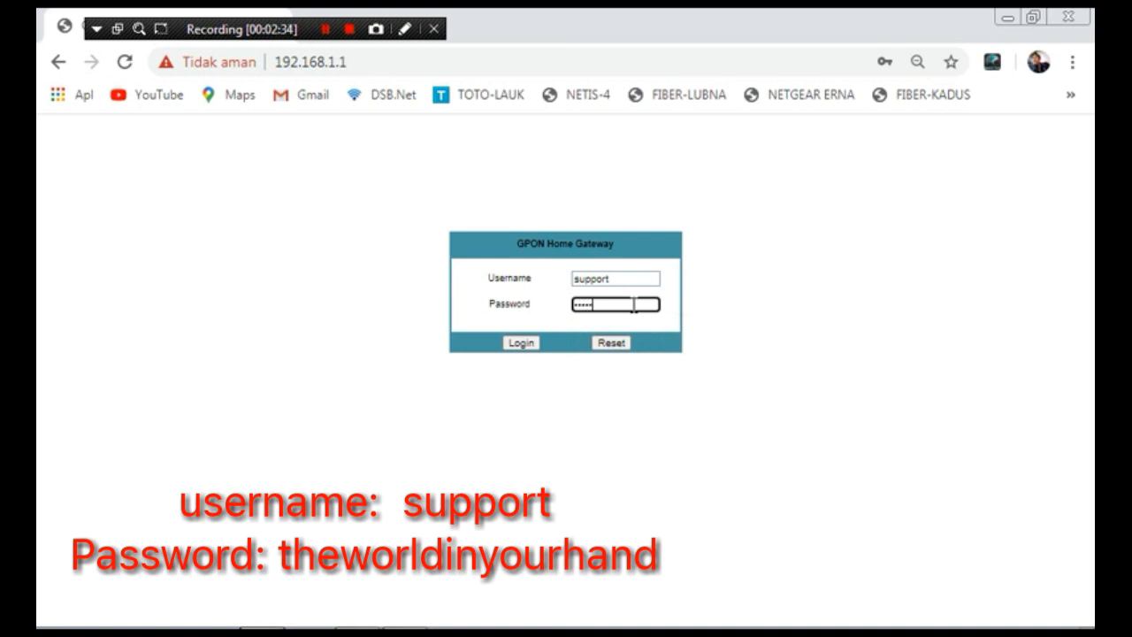
text(ldinyourhand)
key(Return)
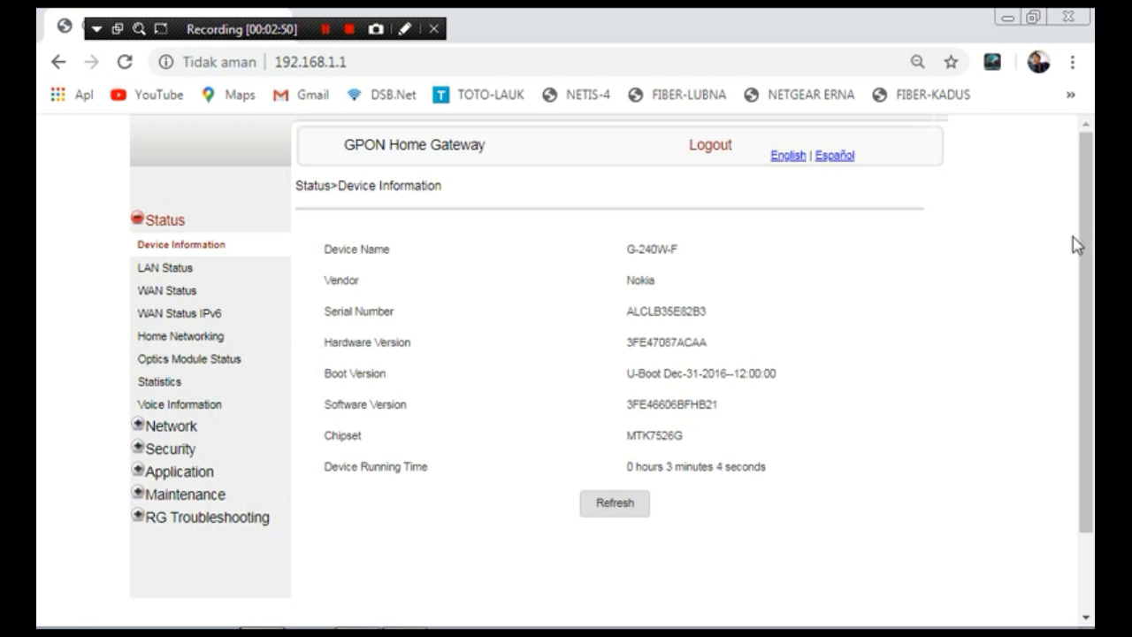
Step: Scroll through the Device Information page for the Nokia G-240W-F
drag(1085, 206, 1087, 299)
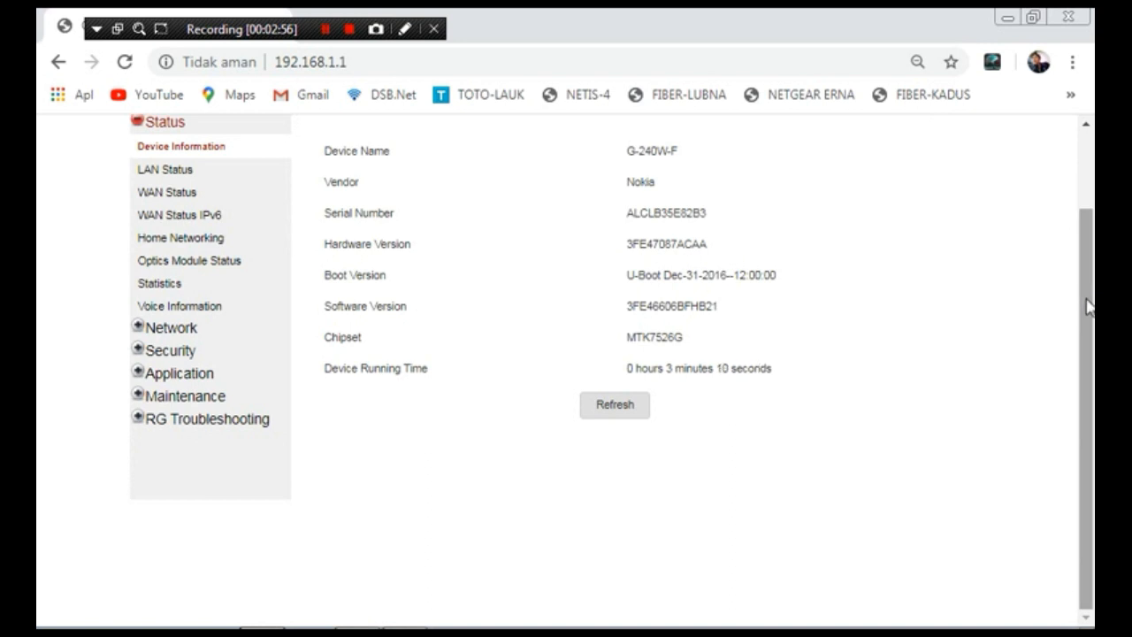
scroll(1087, 299, up, 1)
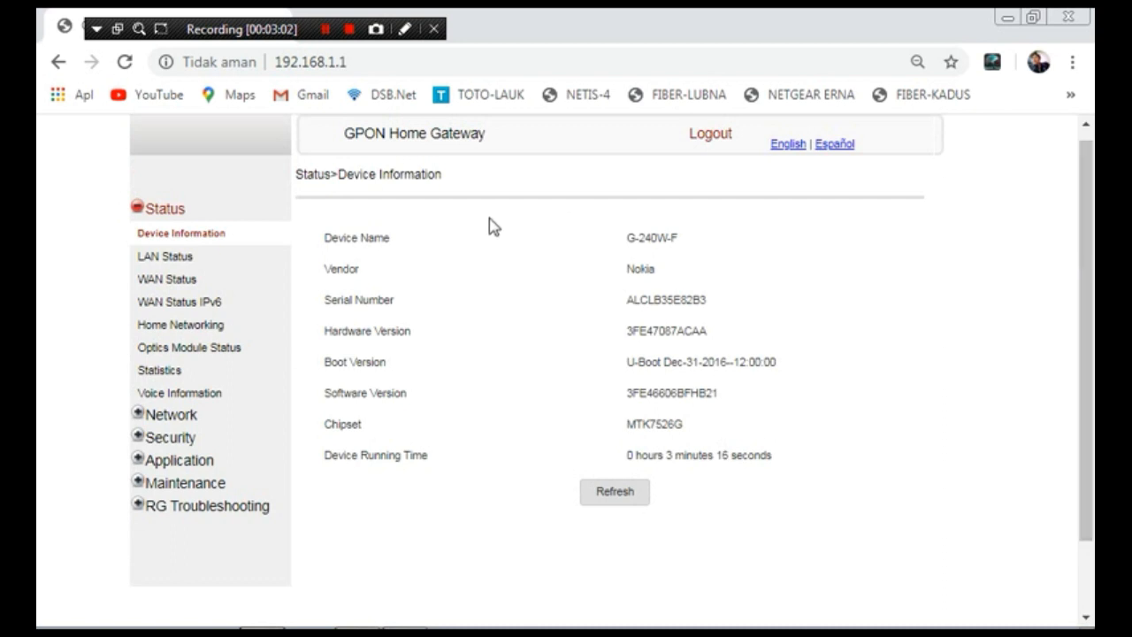
Step: On Network > LAN, set Port1, Port2 and Port4 to Route Mode
click(177, 414)
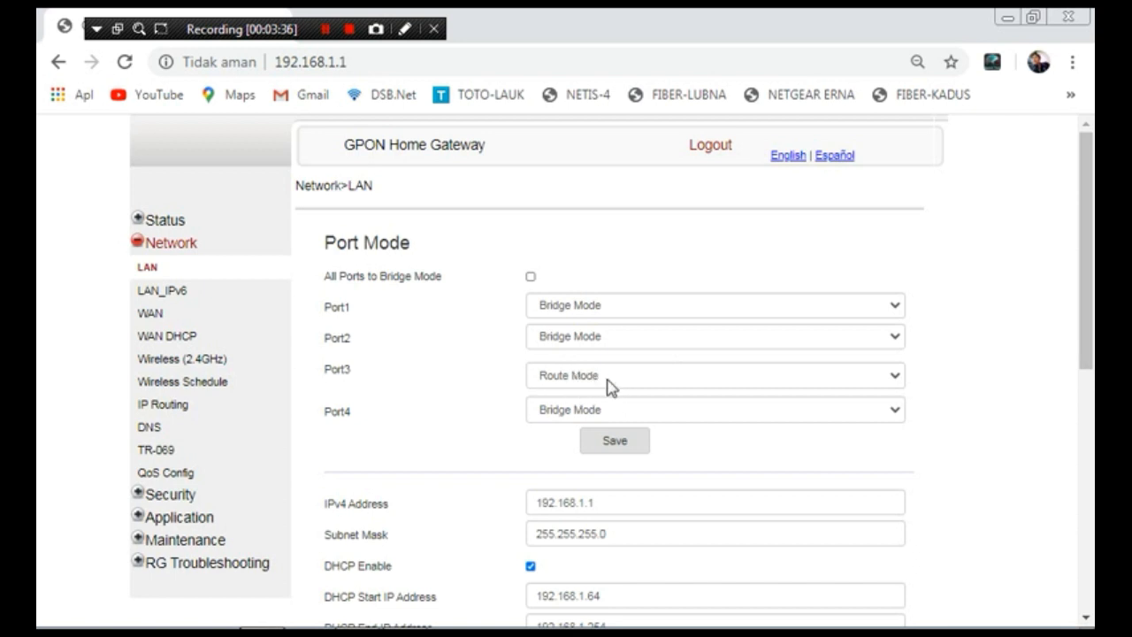
click(727, 313)
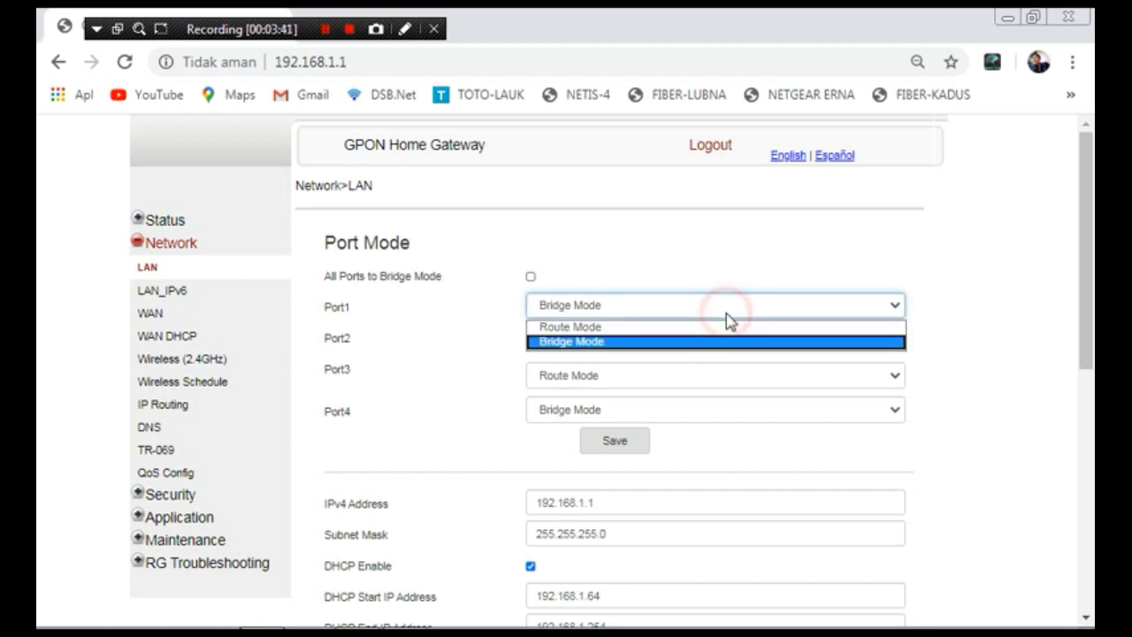
click(678, 327)
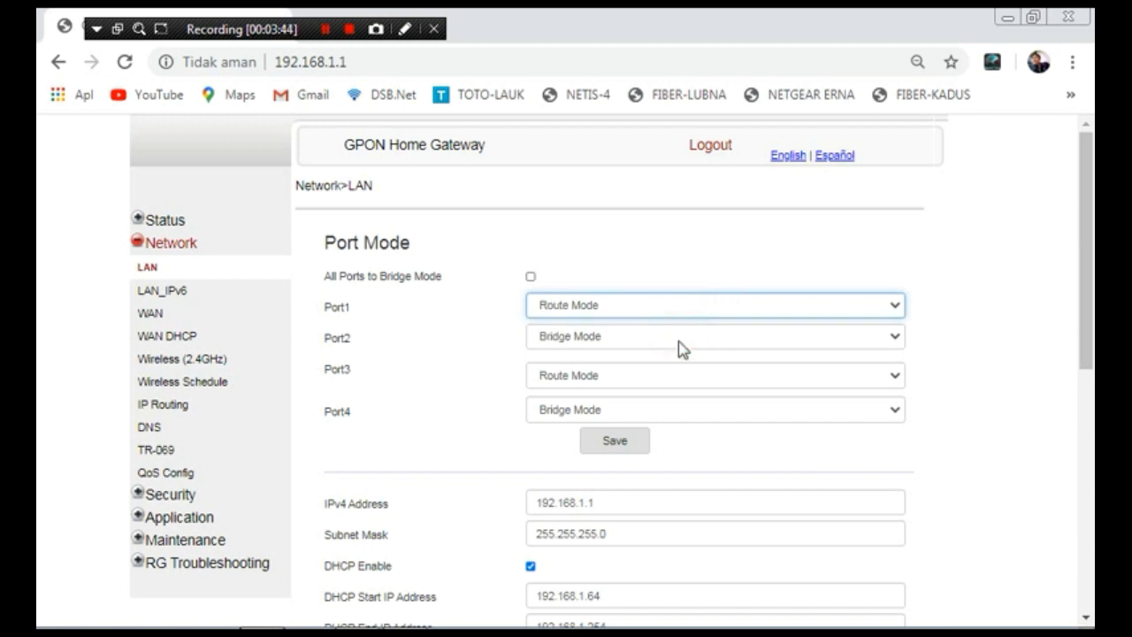
click(681, 345)
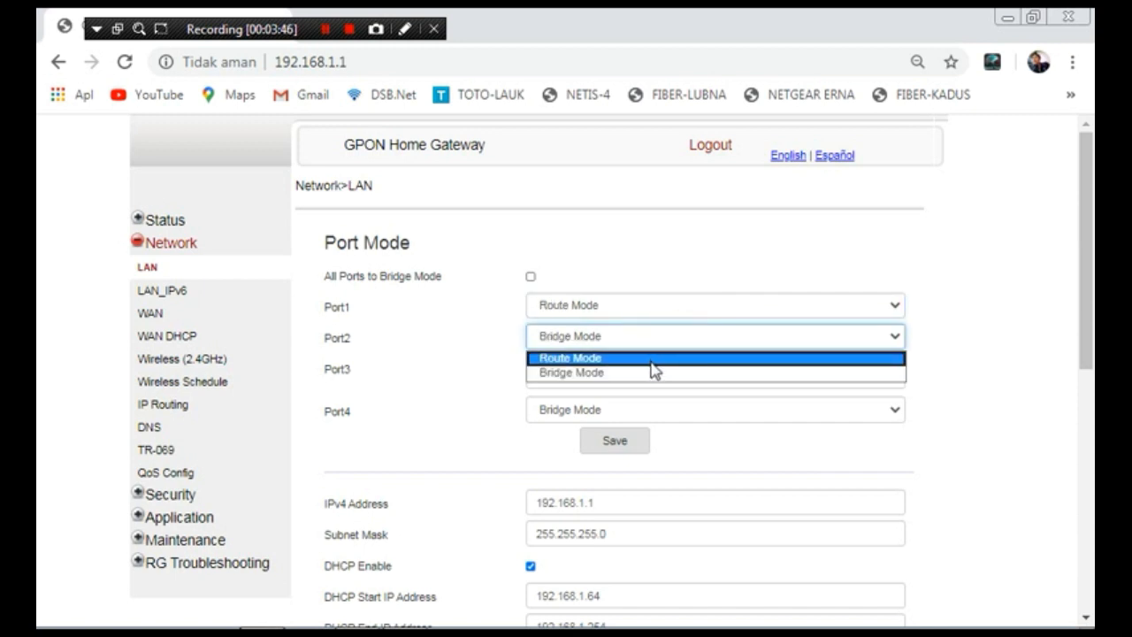
click(652, 360)
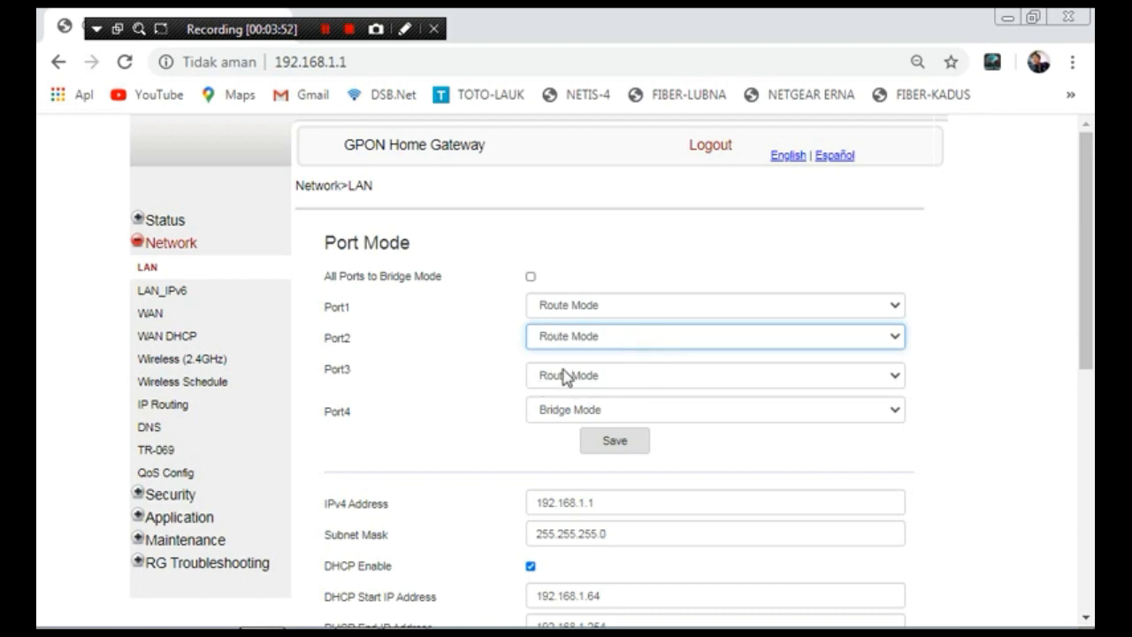
click(638, 410)
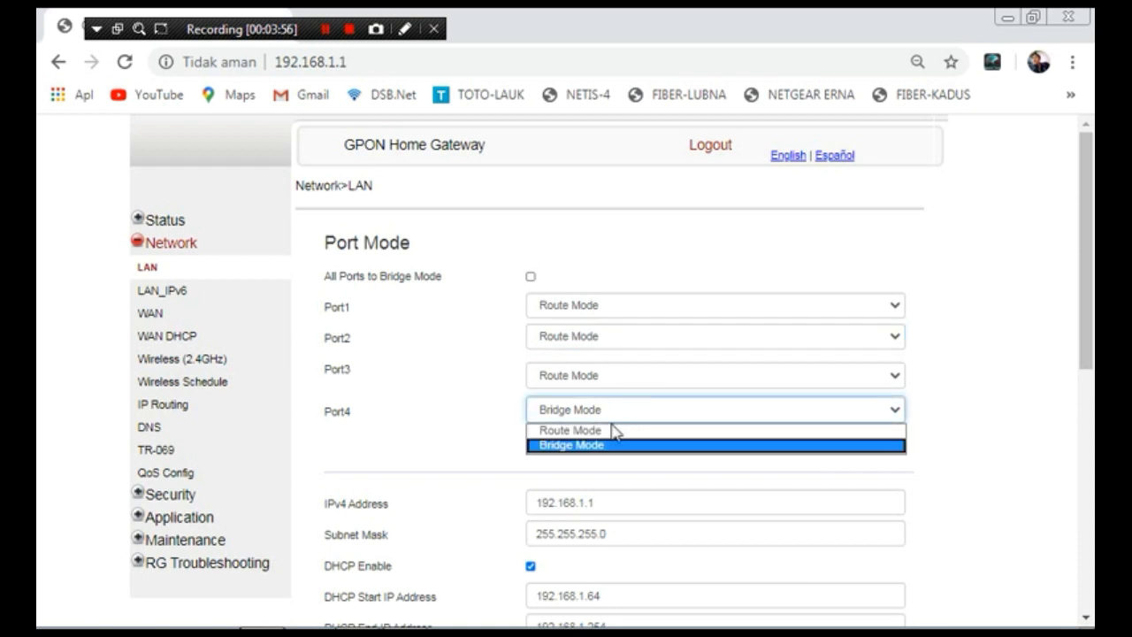
click(602, 432)
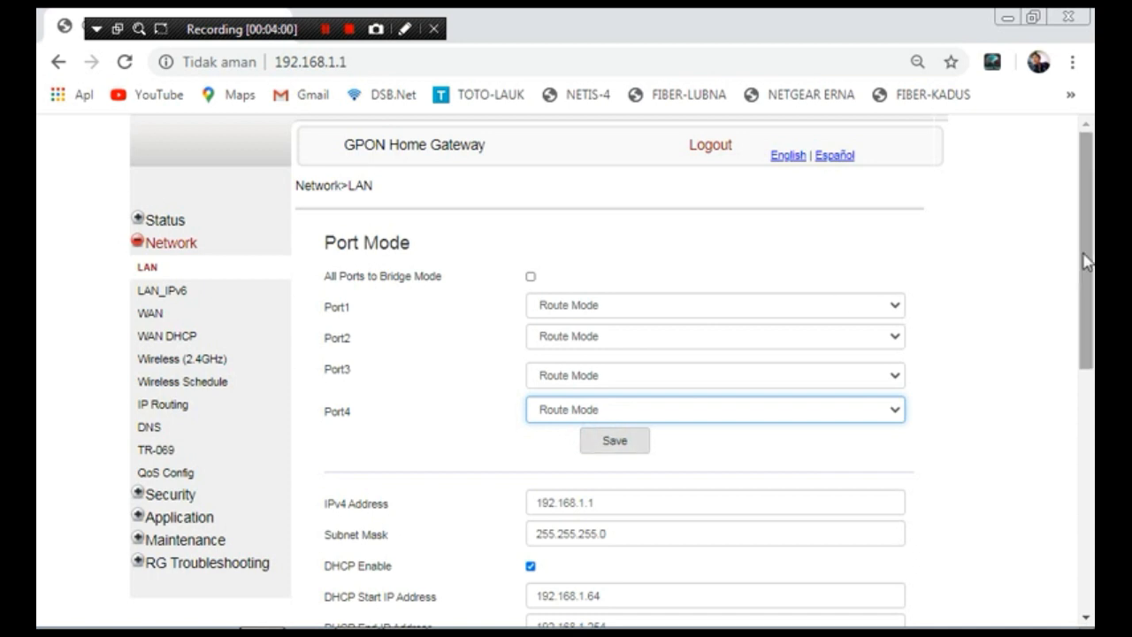
mouse_move(1085, 254)
mouse_down()
mouse_move(1085, 326)
mouse_move(1084, 299)
mouse_up()
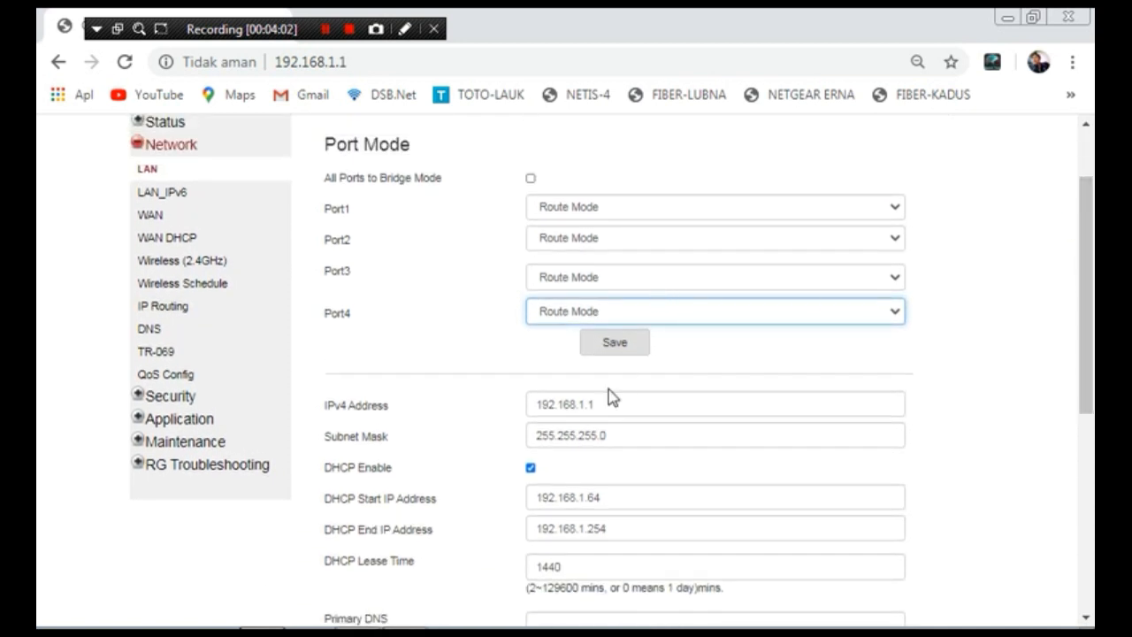
Step: Save the port modes, confirm the gateway restart, and reload the unresponsive page
click(613, 345)
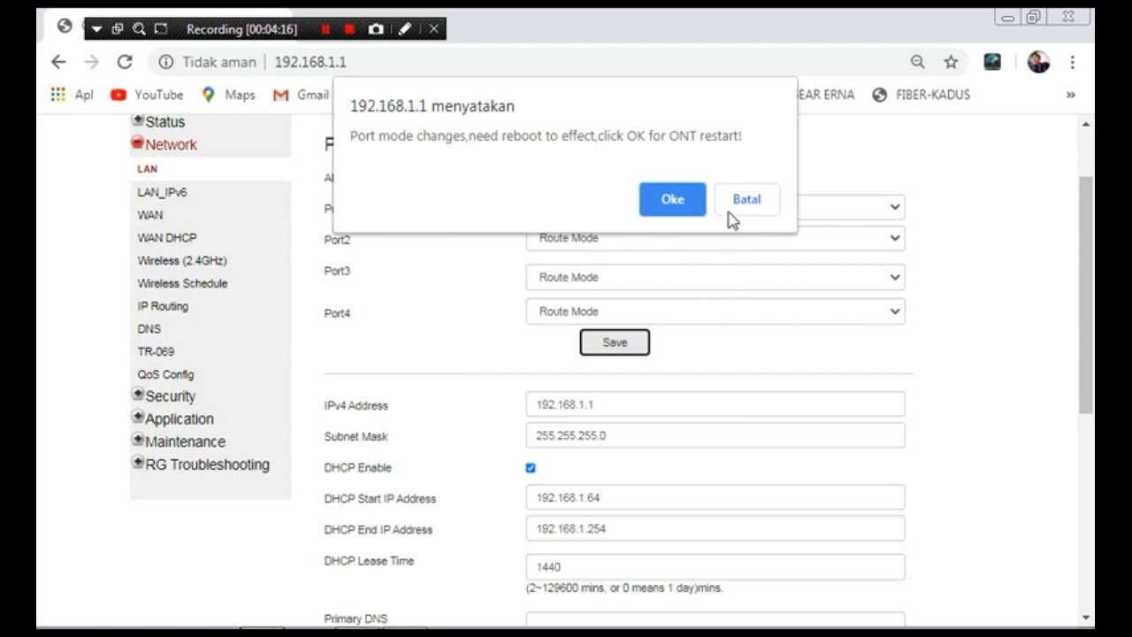
click(673, 201)
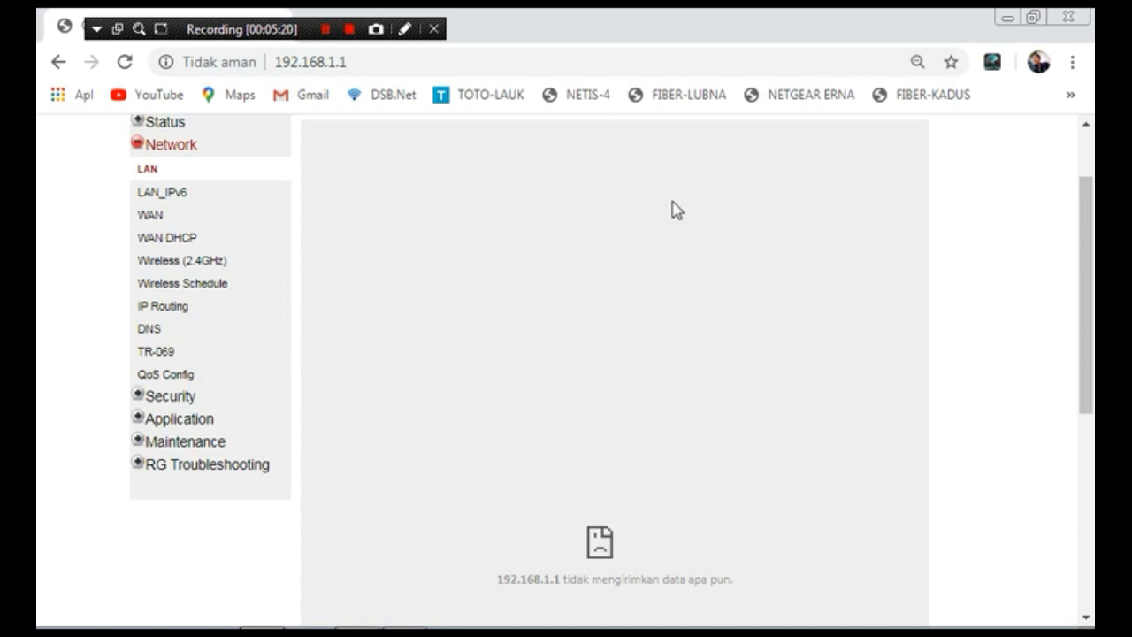
click(124, 62)
Step: Reload 192.168.1.1 again and check the network status in the hidden-icons tray
click(122, 63)
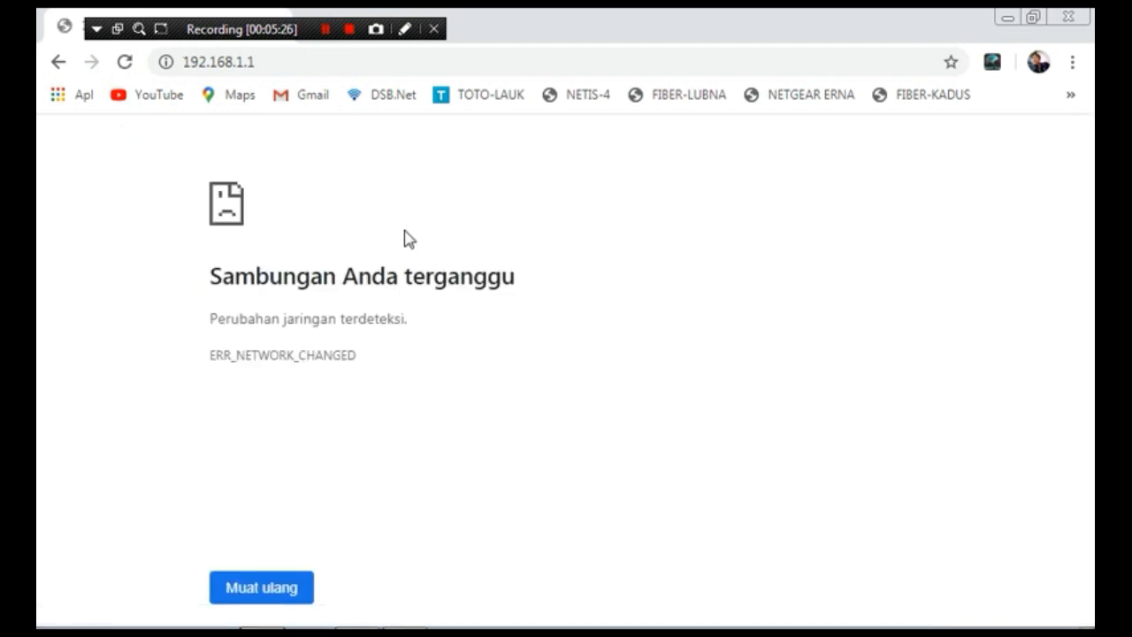
mouse_move(836, 619)
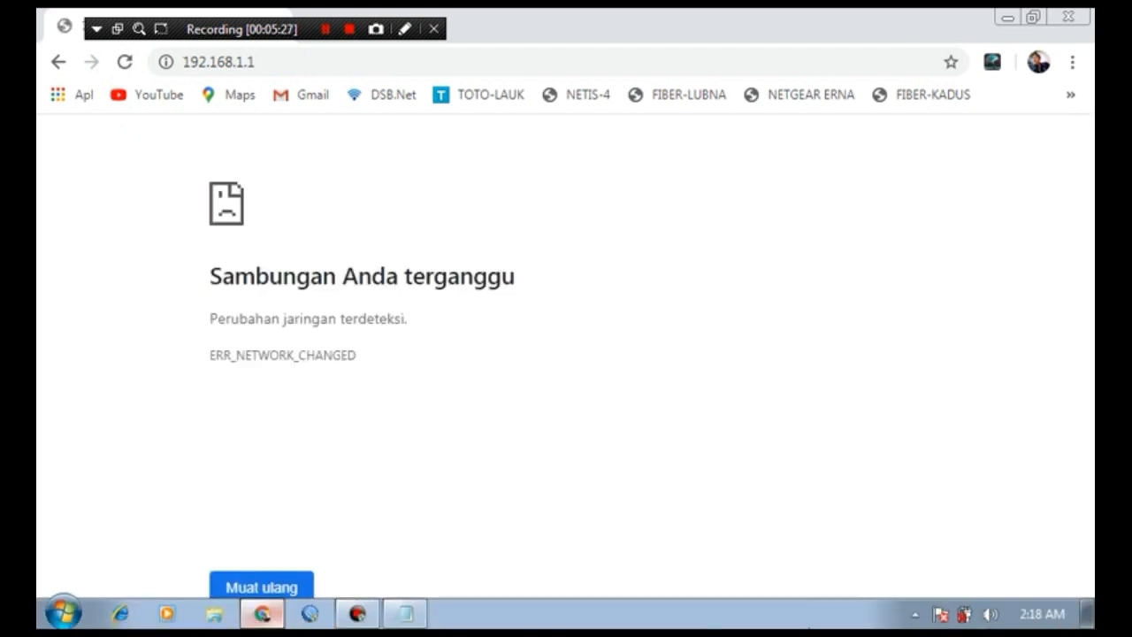
click(914, 614)
mouse_move(916, 539)
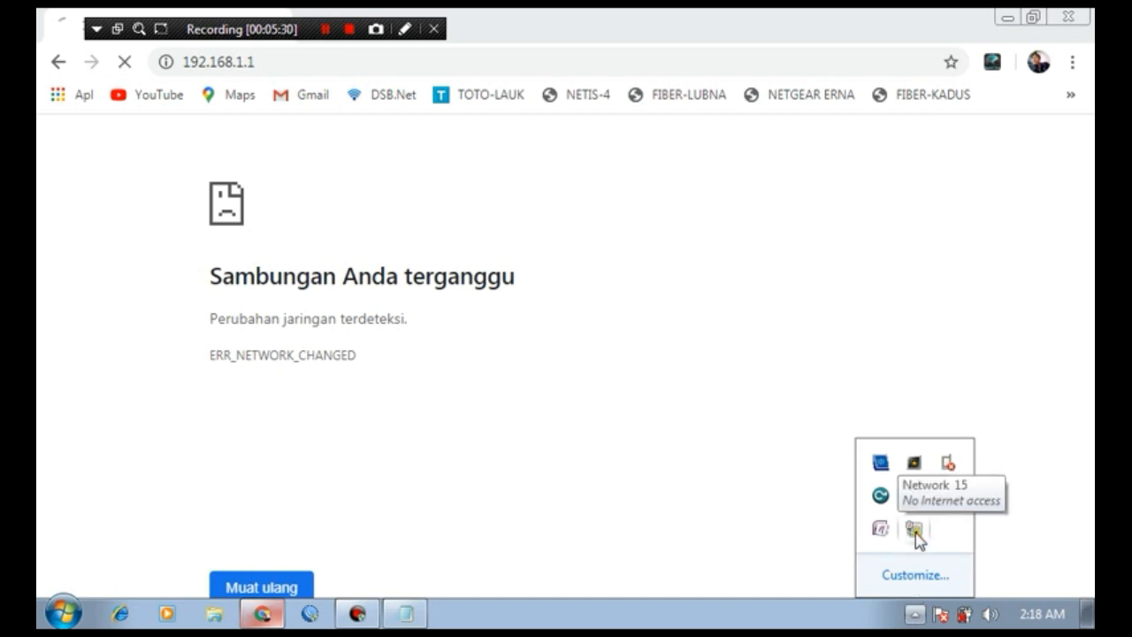
click(705, 332)
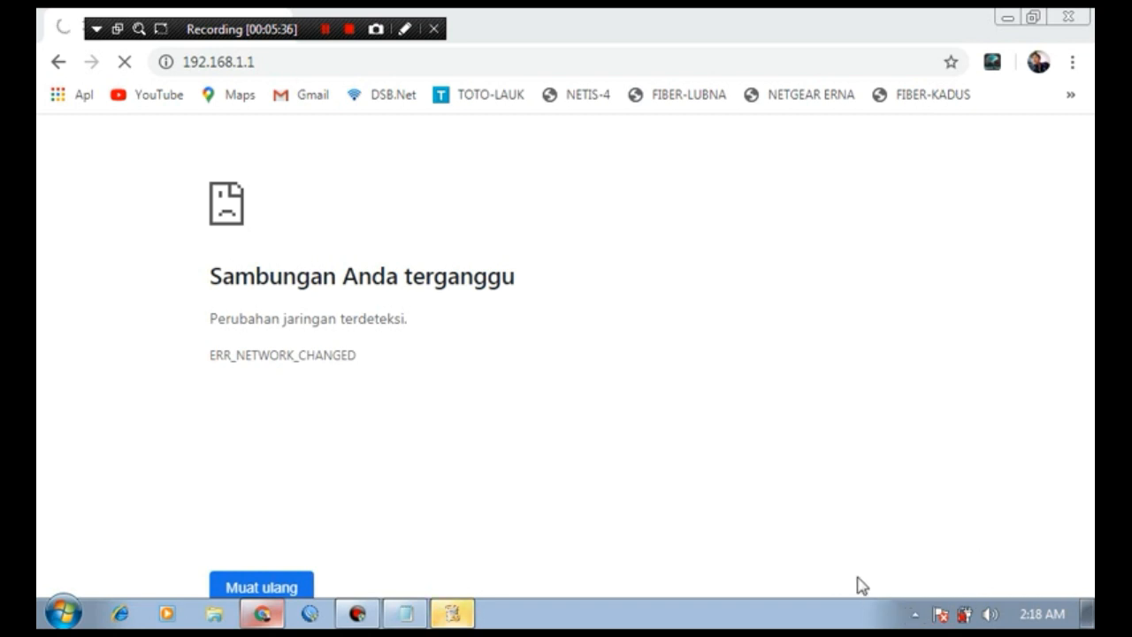
click(916, 614)
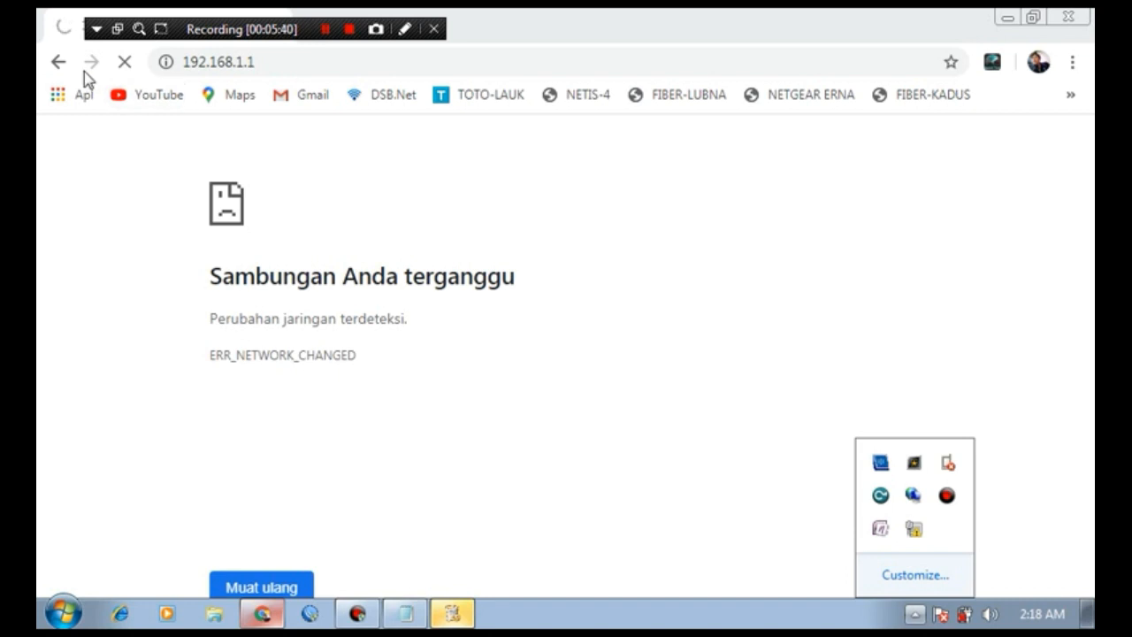
Step: Load 192.168.1.1 to bring back the gateway login page after the restart
click(257, 63)
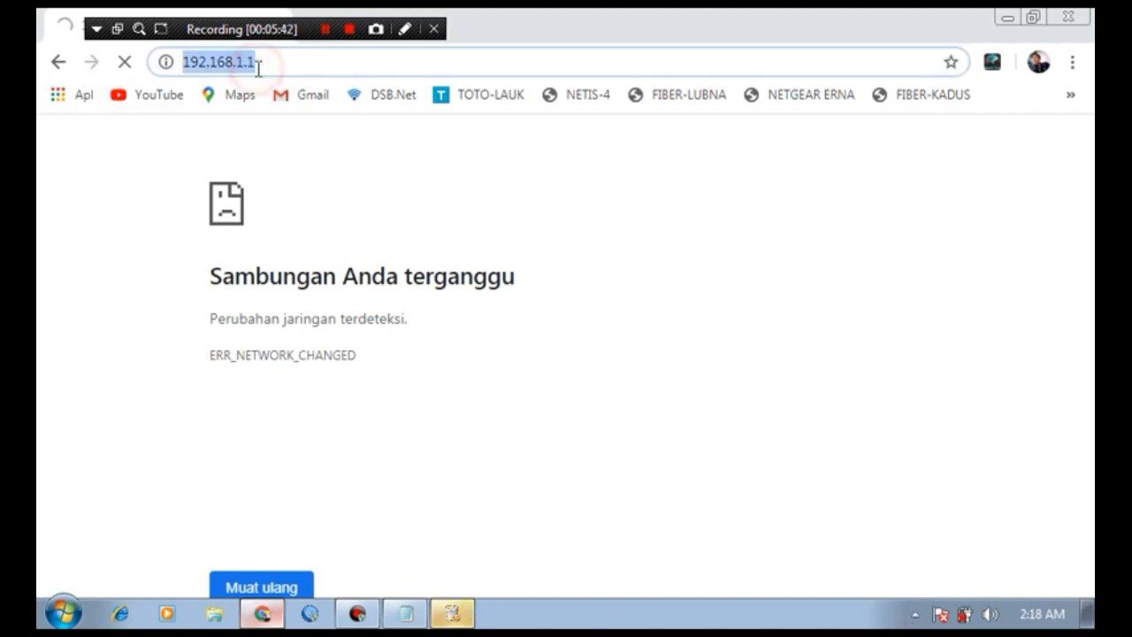
text(19)
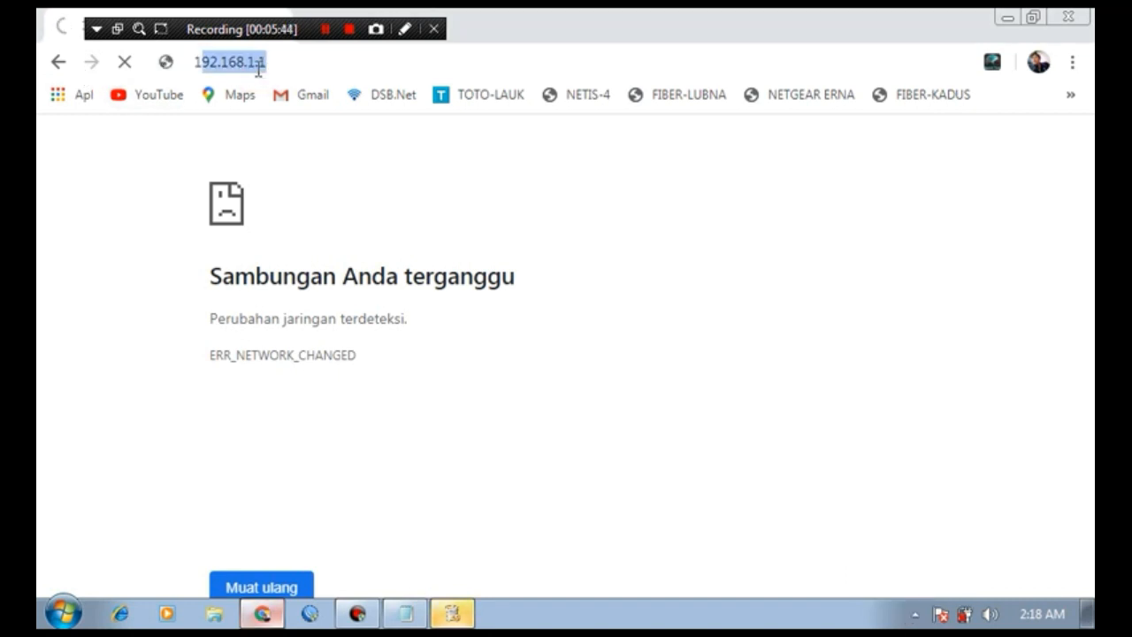
text(2.168.)
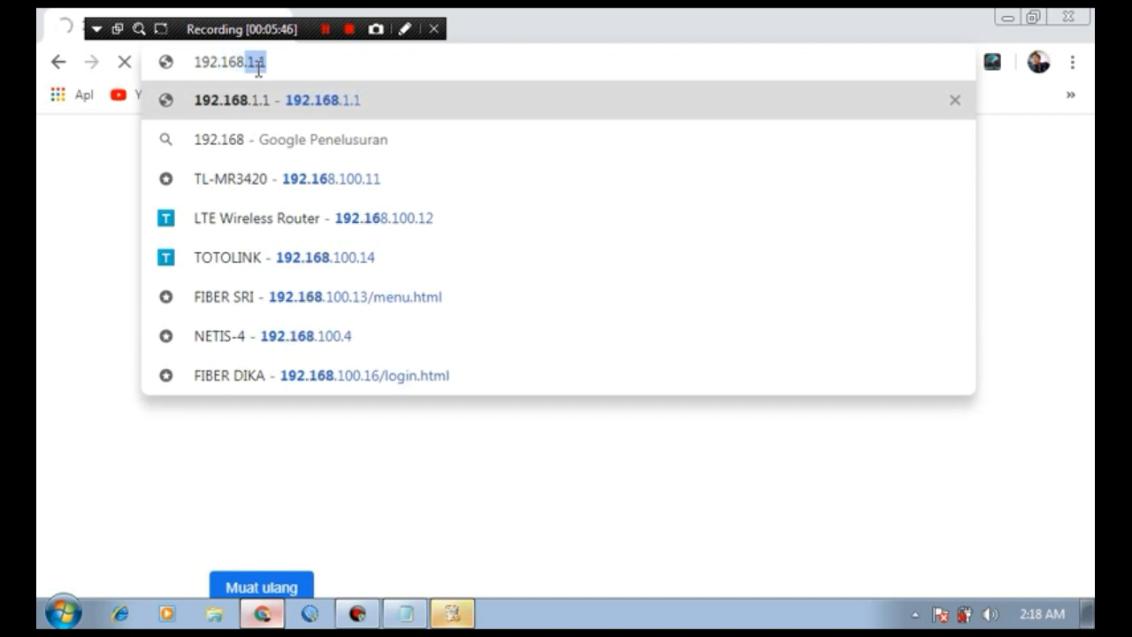
text(1.1)
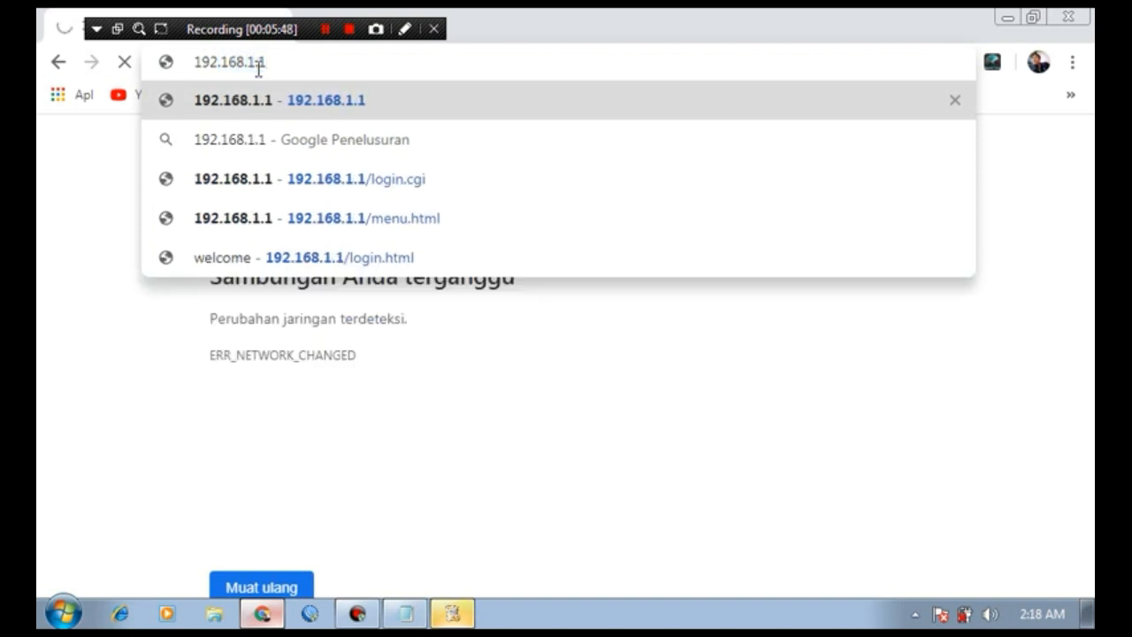
key(Return)
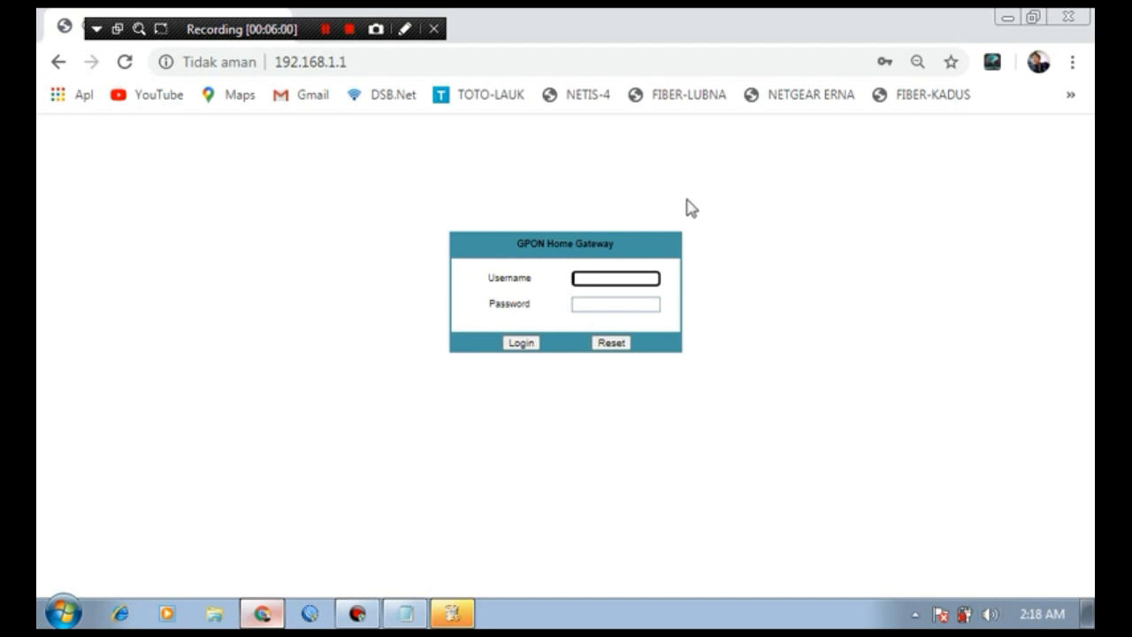
click(592, 277)
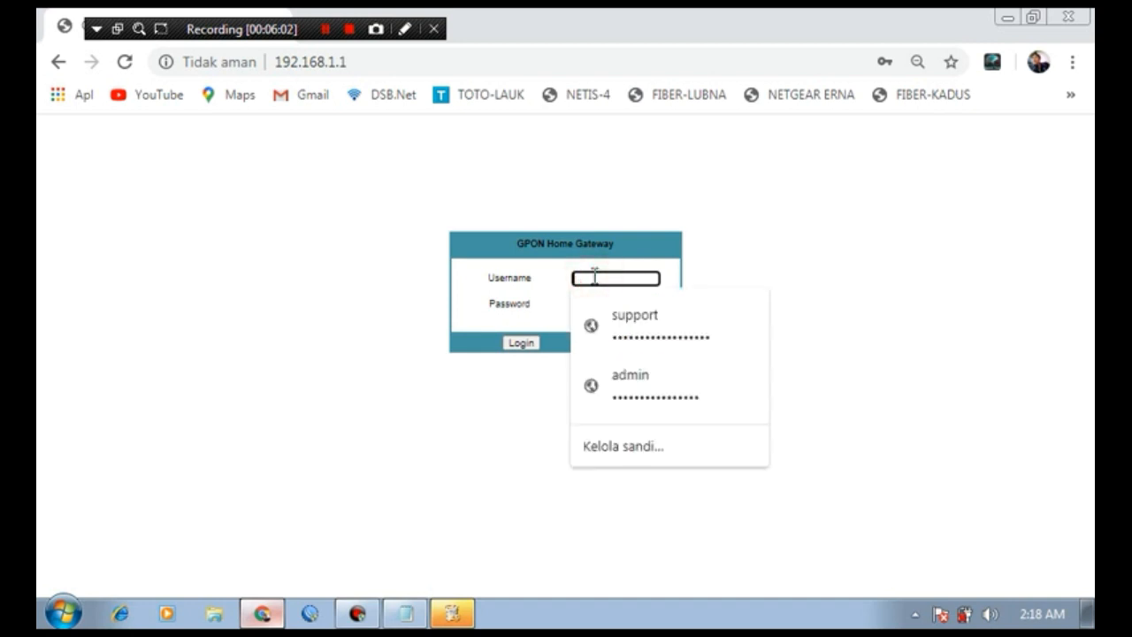
Step: Log back in with the saved credentials and check the uptime on Device Information
click(642, 324)
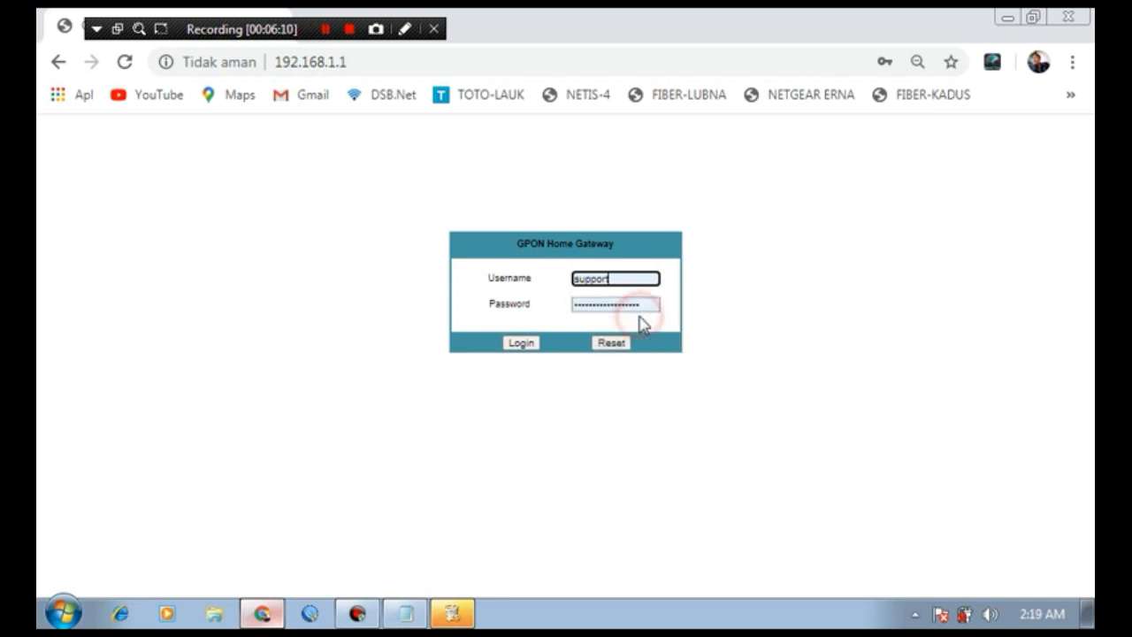
click(519, 339)
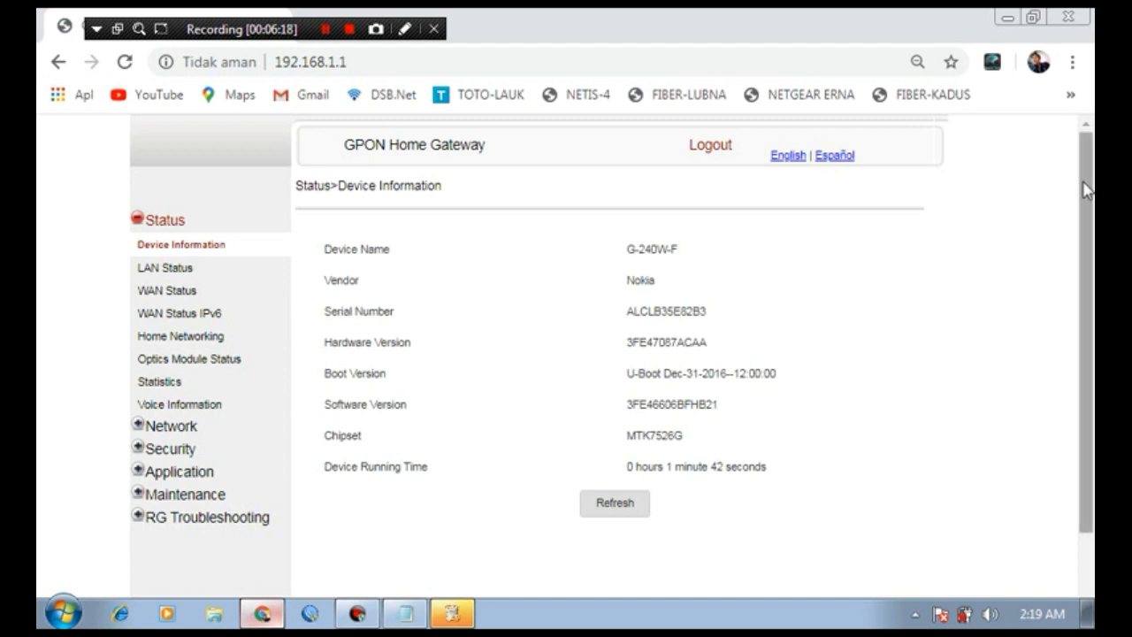
mouse_move(1081, 175)
mouse_down()
mouse_move(1086, 278)
mouse_move(1081, 161)
mouse_up()
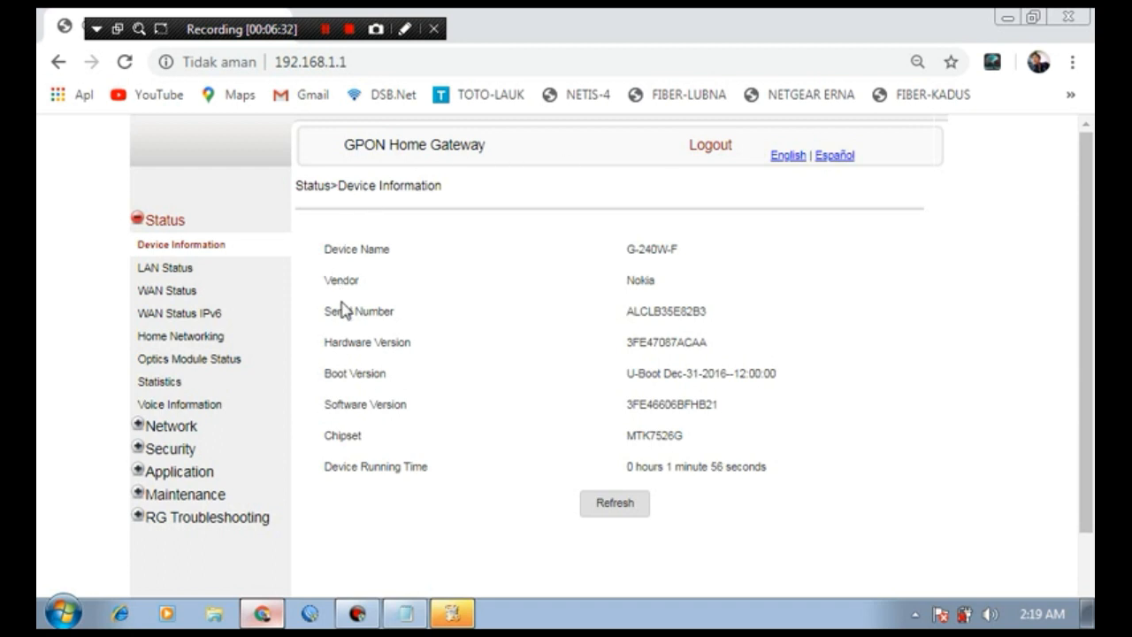
Step: Go to Network > Wireless (2.4GHz) and show the SSID Select list
click(168, 427)
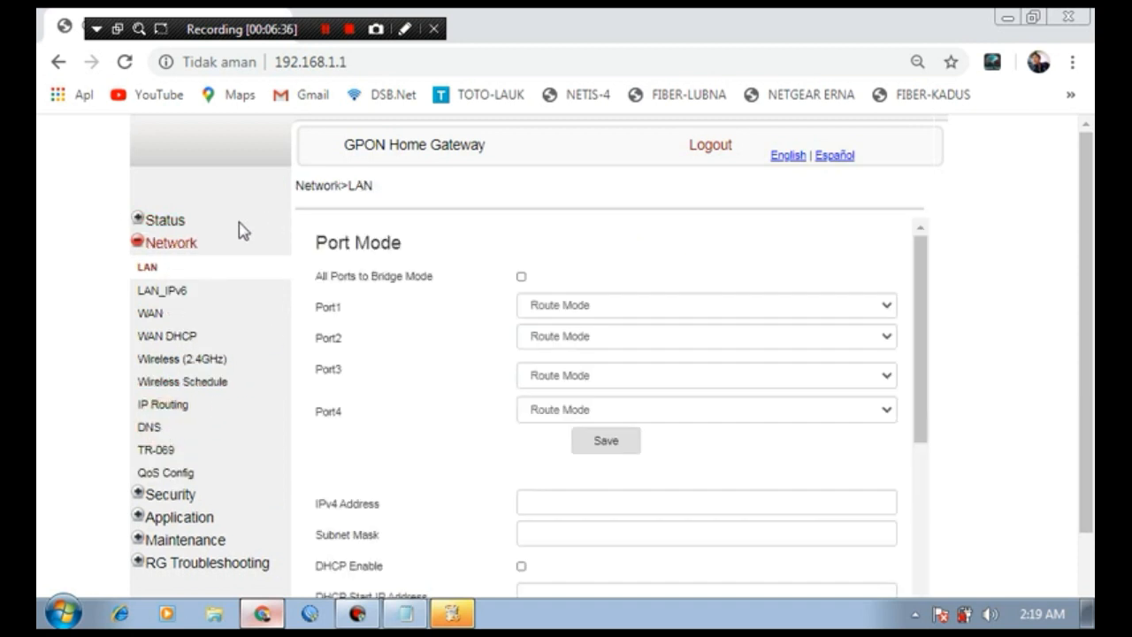
click(176, 363)
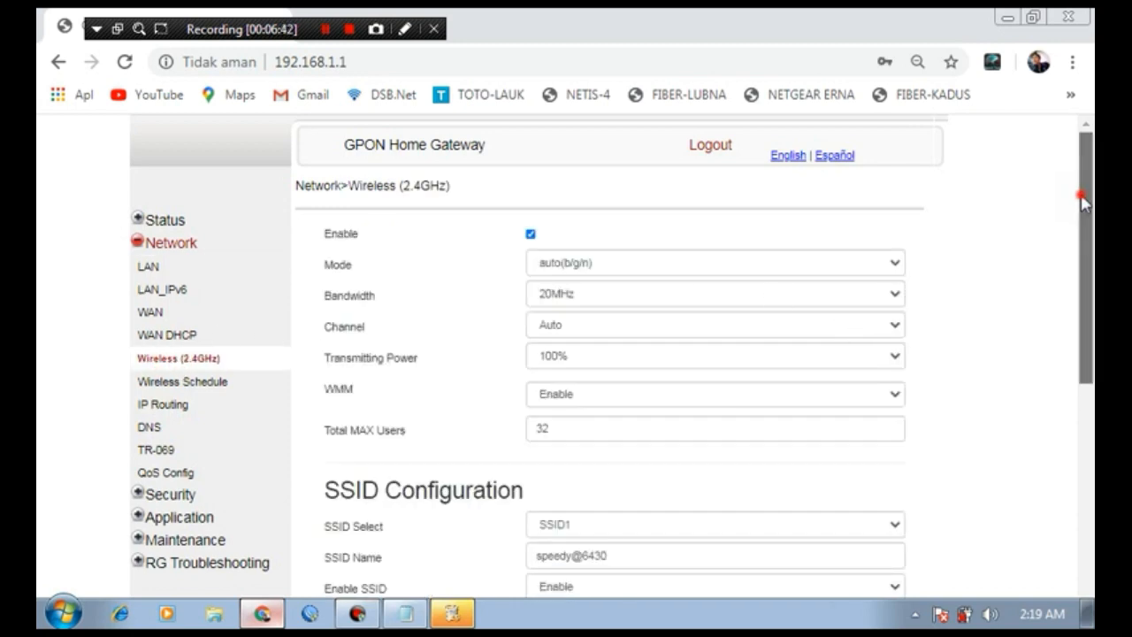
drag(1083, 202, 1084, 291)
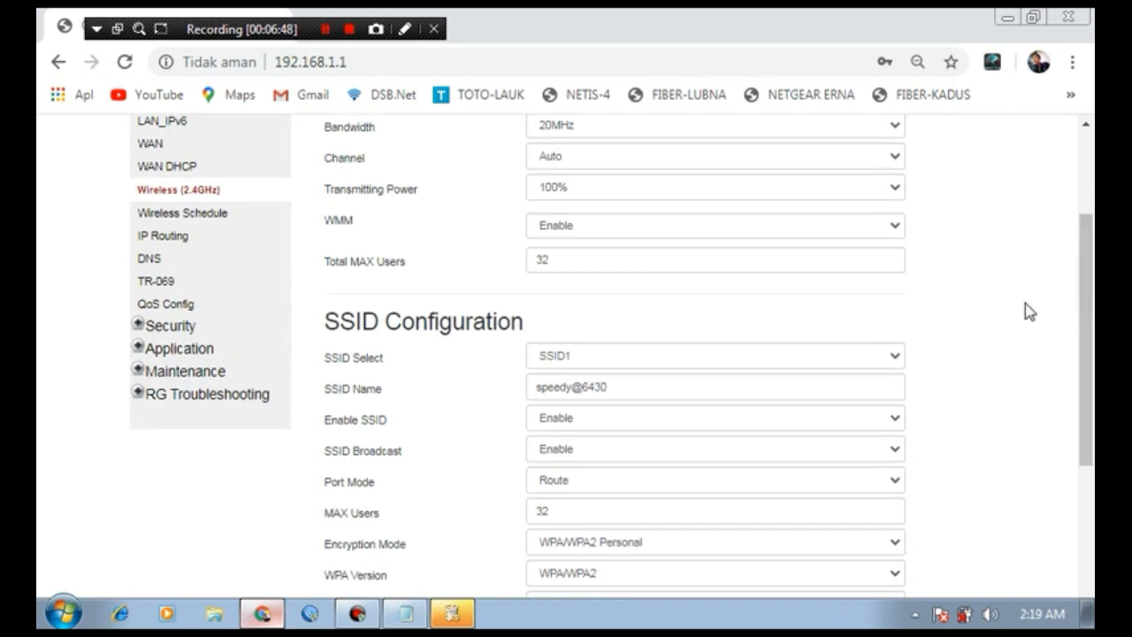
click(888, 356)
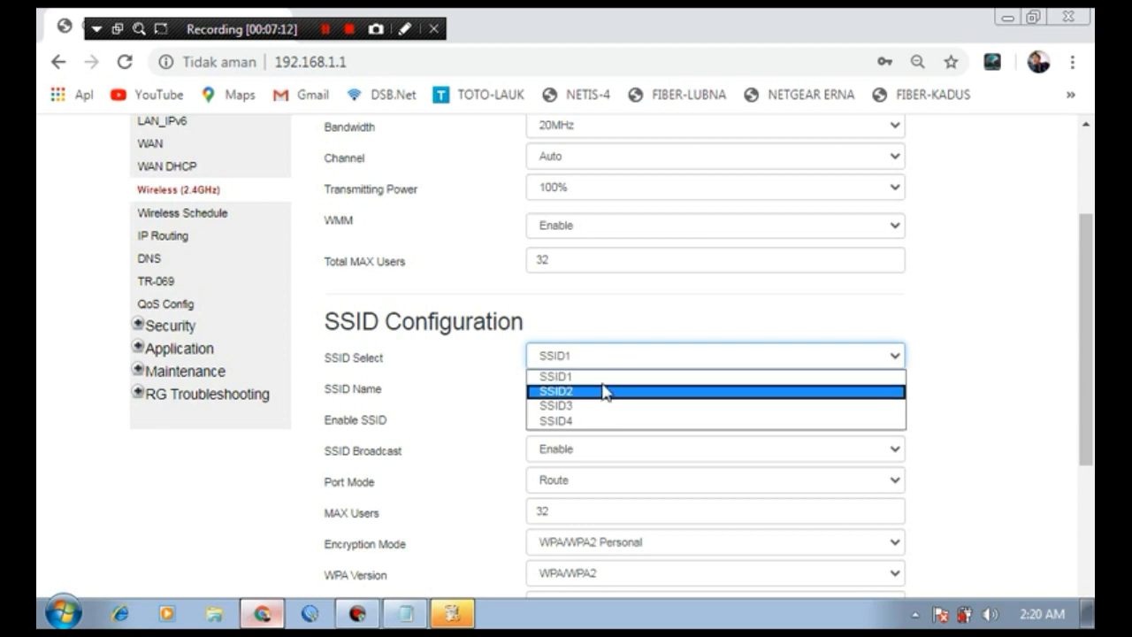
Step: Keep SSID1 selected and erase its old name speedy@6430
click(968, 338)
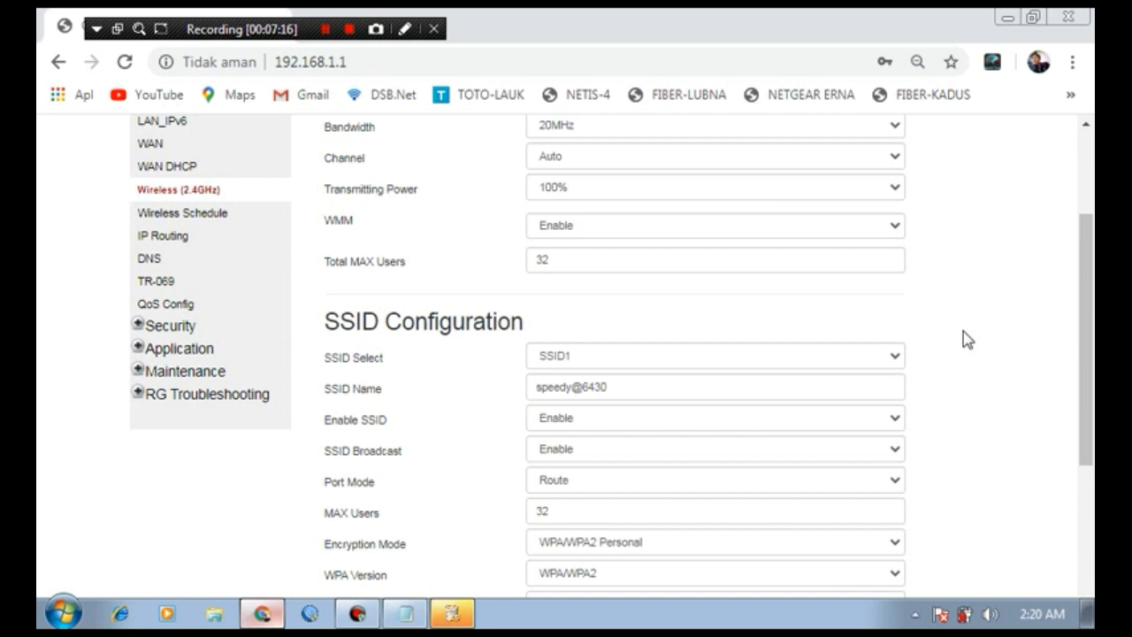
click(831, 356)
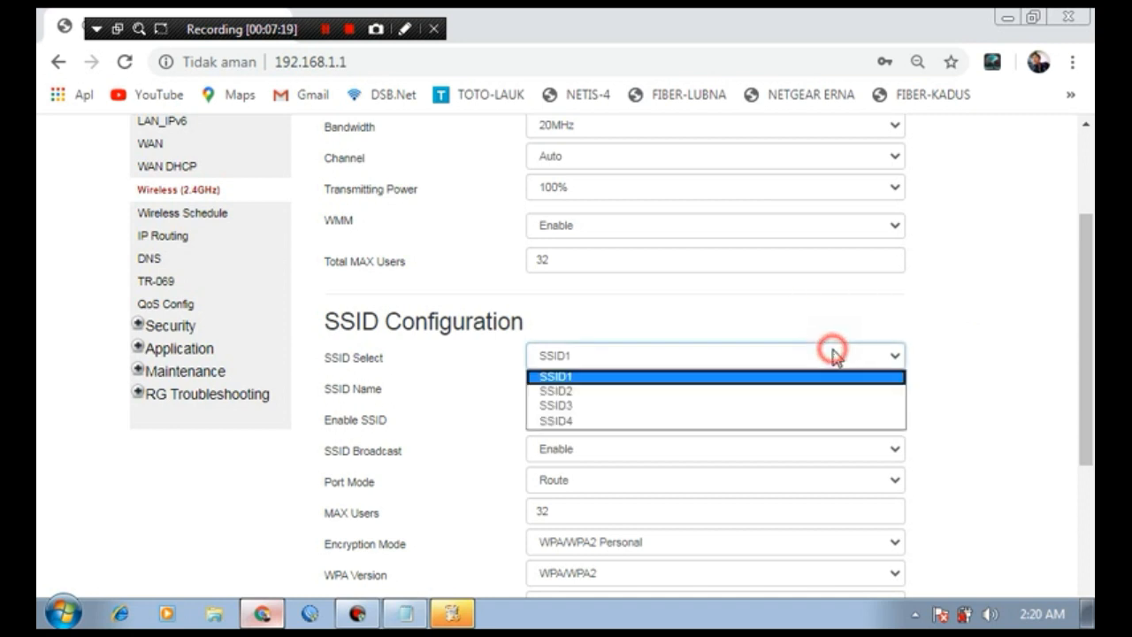
click(707, 377)
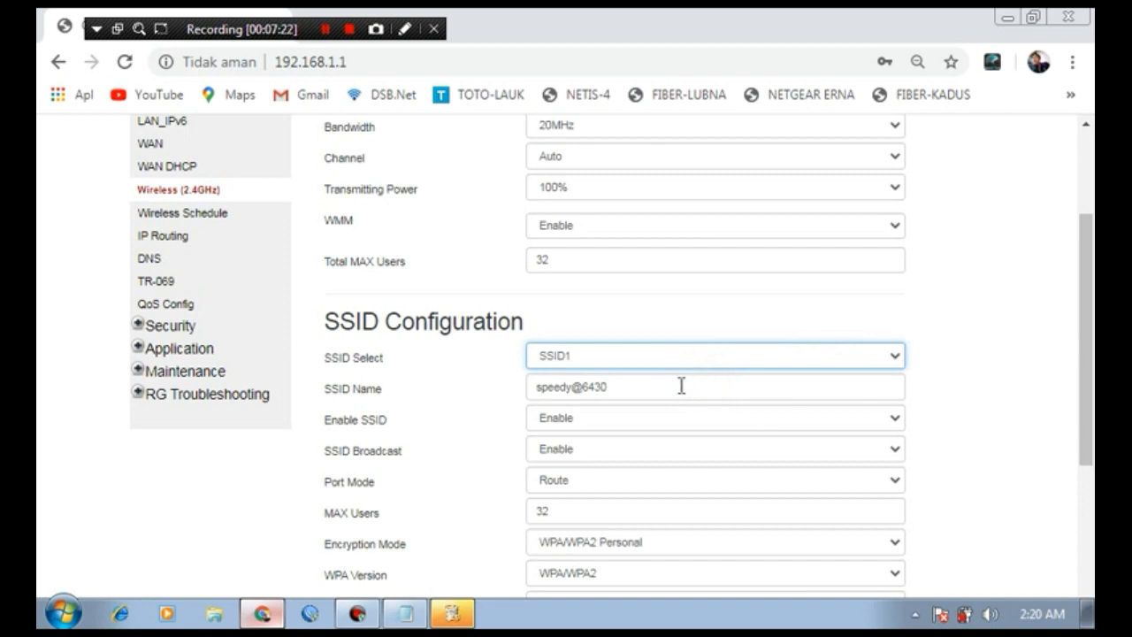
click(671, 384)
key(BackSpace)
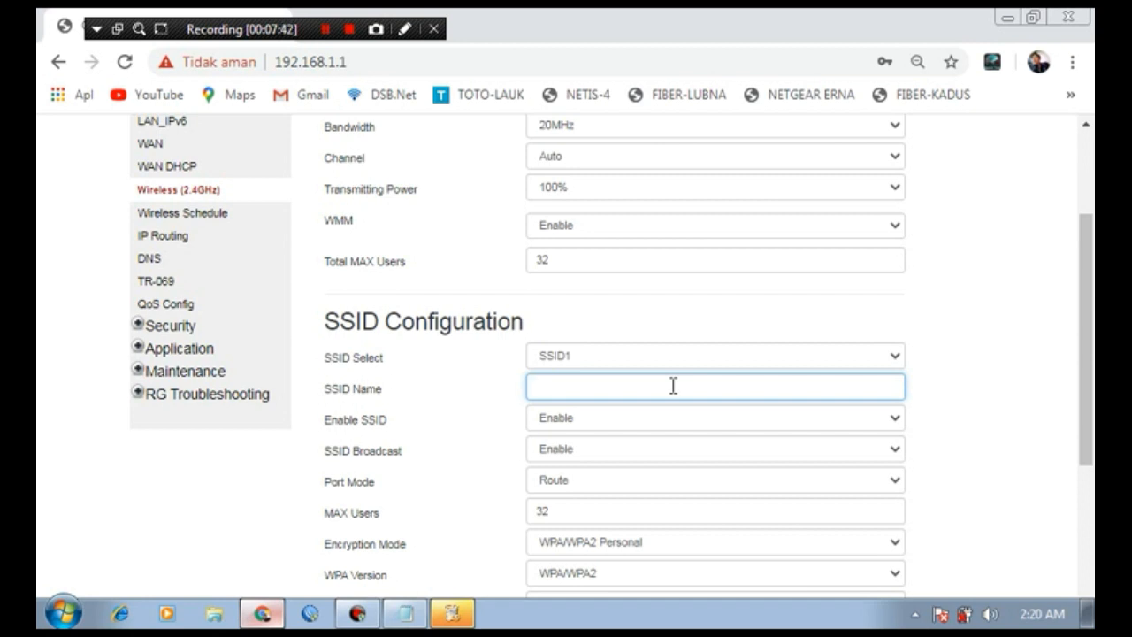
Step: Type 'WIFI RAKYAT' as SSID1's name and scroll down to the encryption settings
text(WIFI)
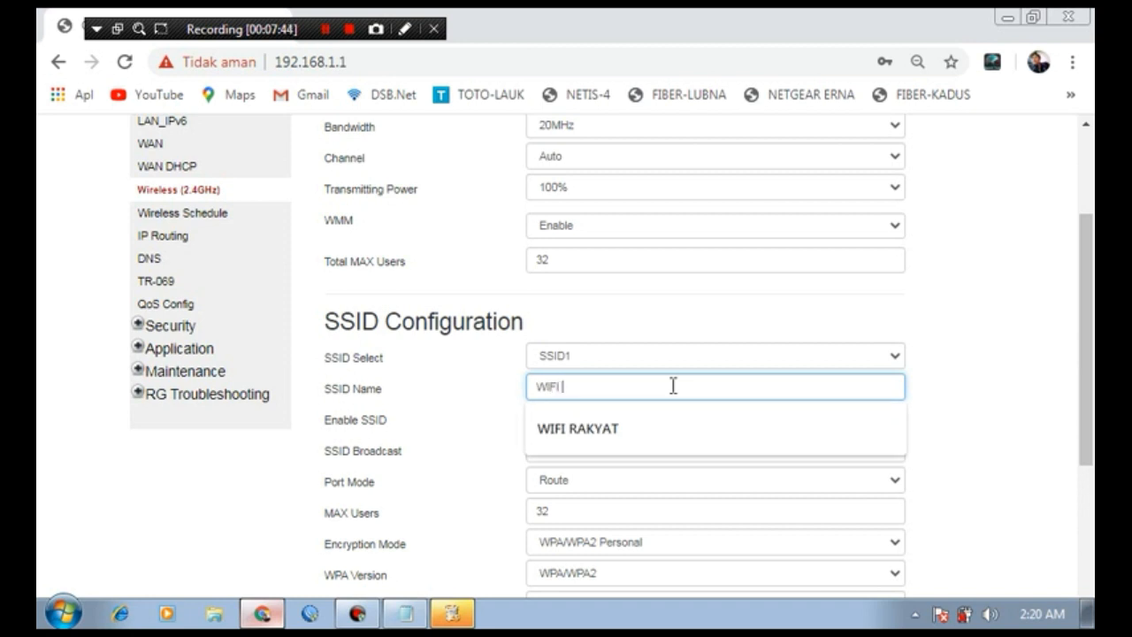
text( RAKYAT)
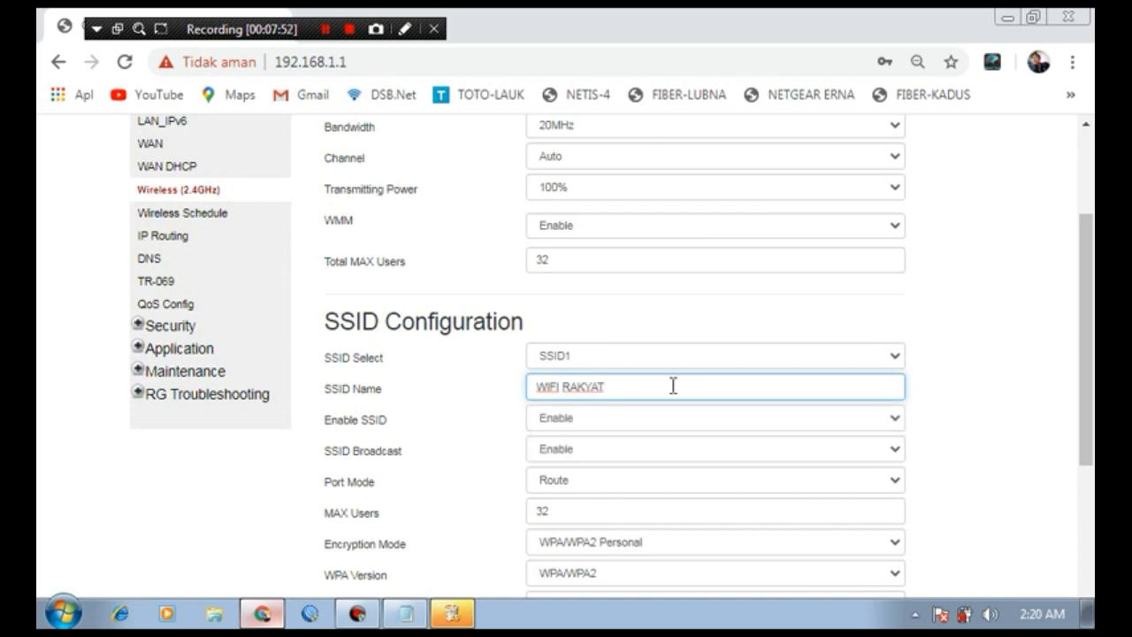
drag(1090, 292, 1090, 416)
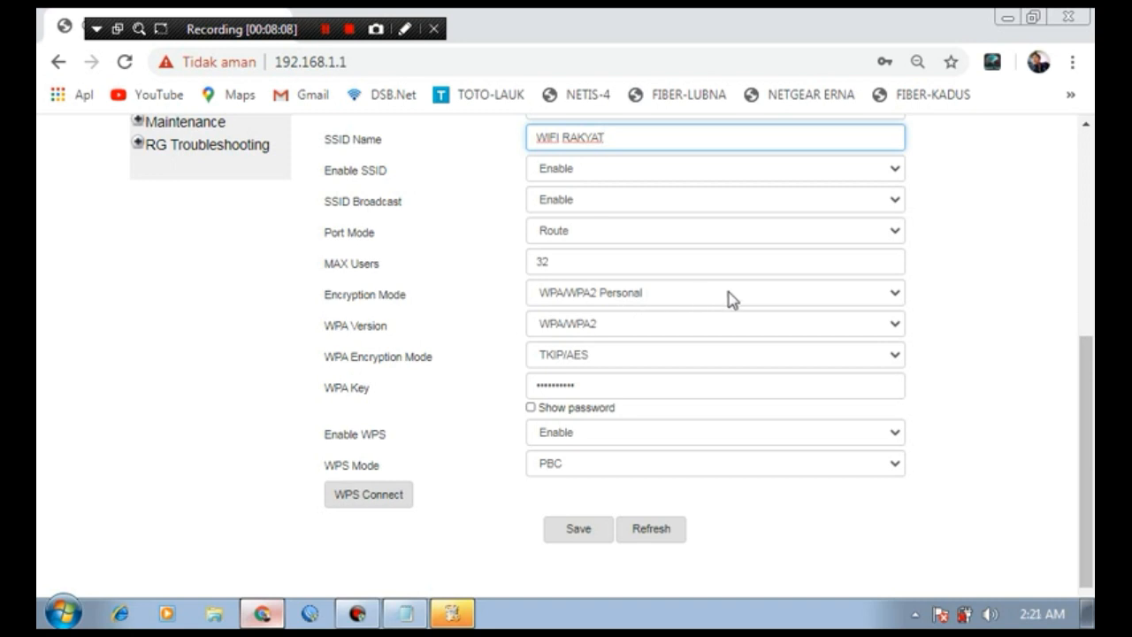
Step: Switch SSID1 encryption to OPEN, accept the open-network warning, and save the wireless settings
click(753, 298)
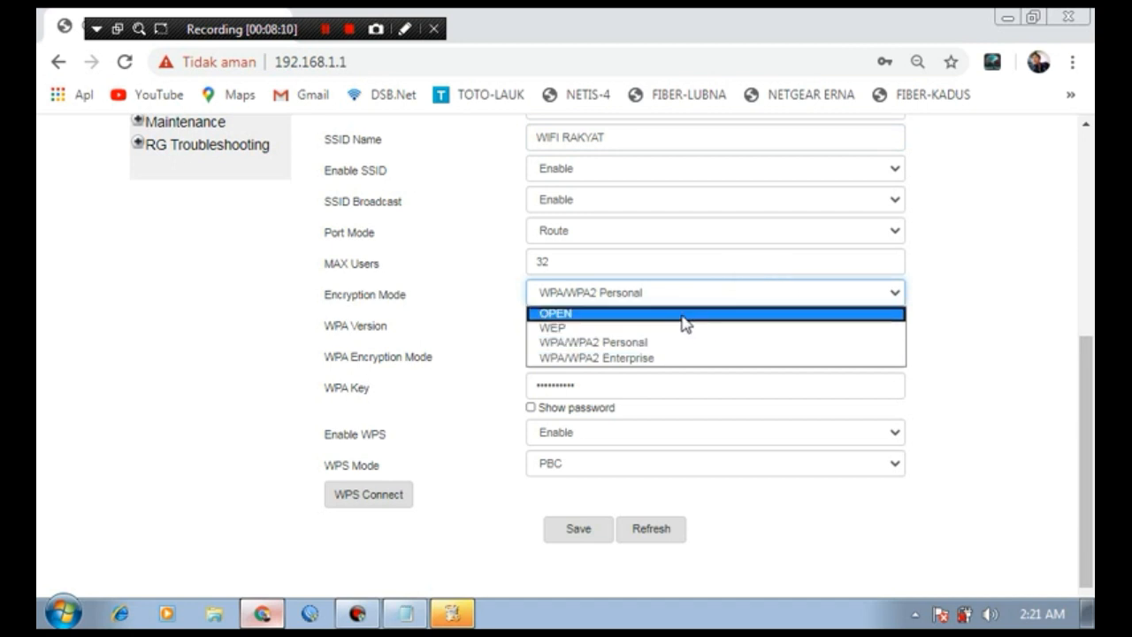
click(681, 314)
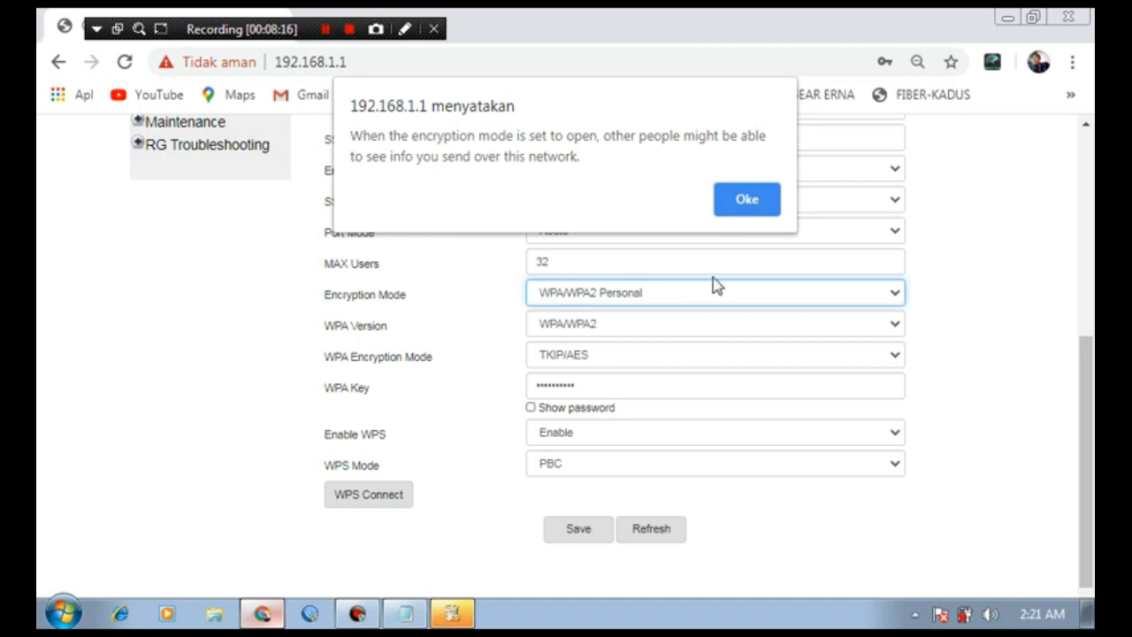
click(746, 202)
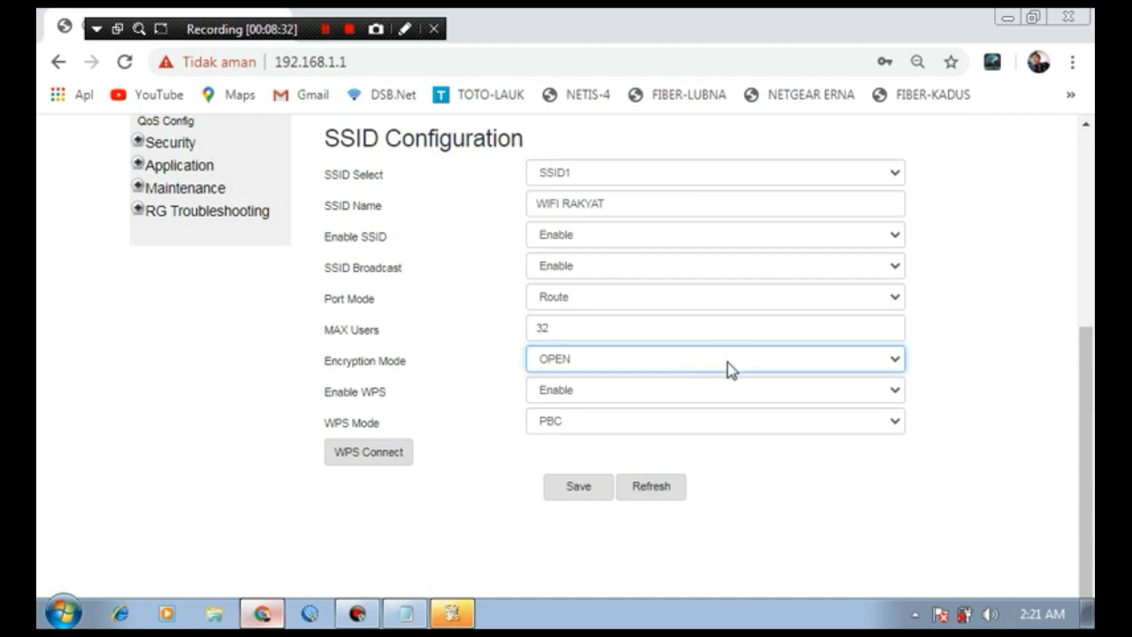
click(576, 495)
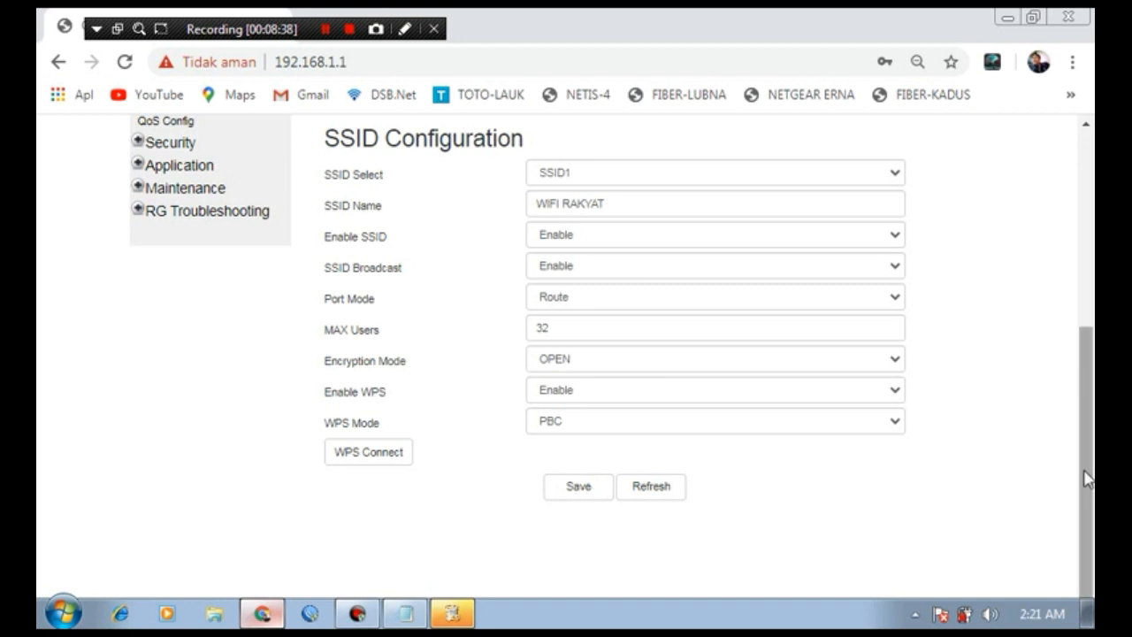
drag(1087, 470, 1057, 263)
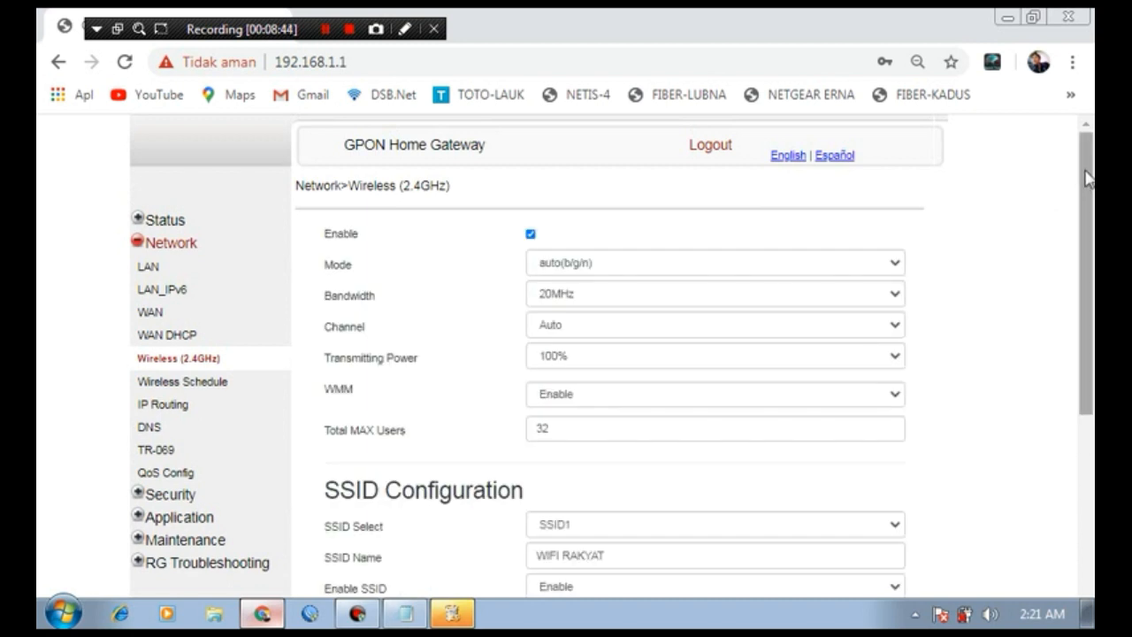
drag(1084, 185, 1093, 294)
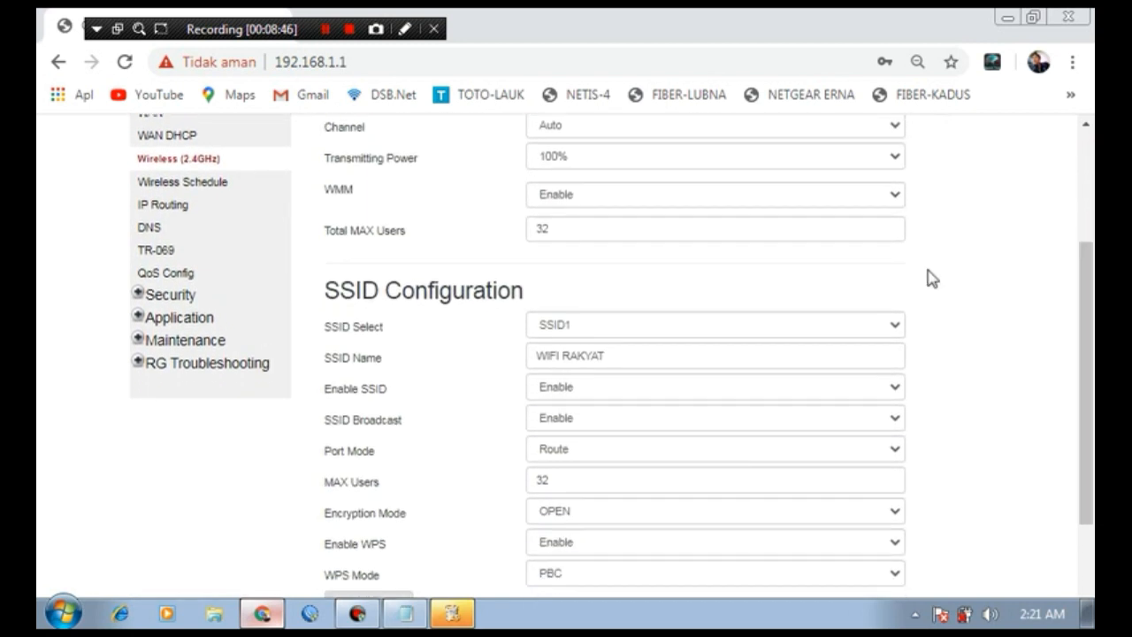
click(626, 332)
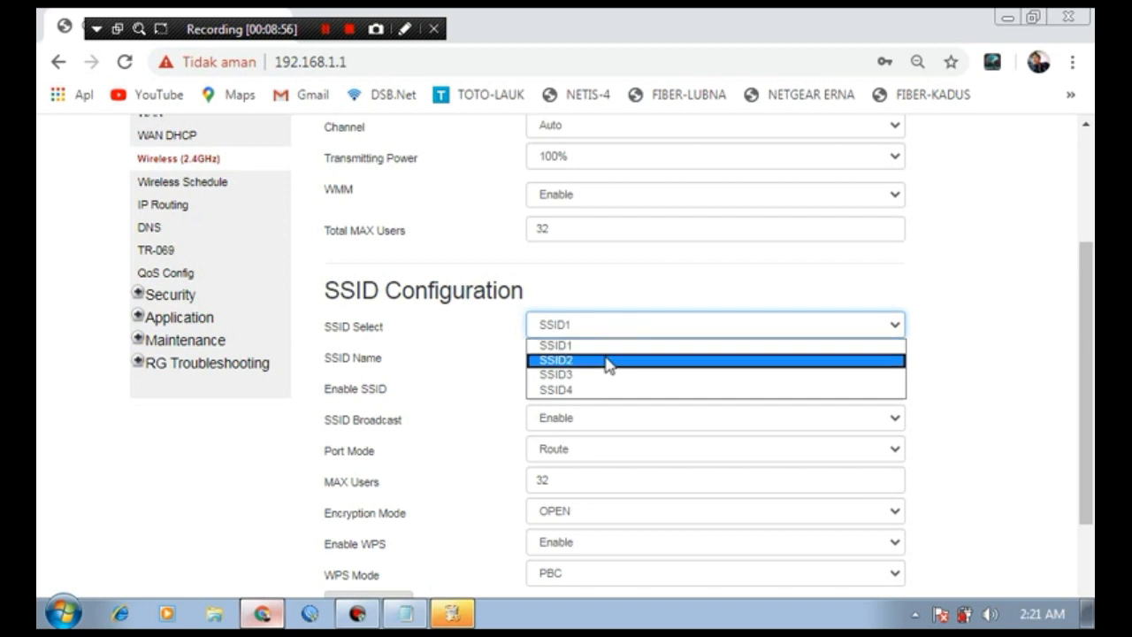
click(608, 361)
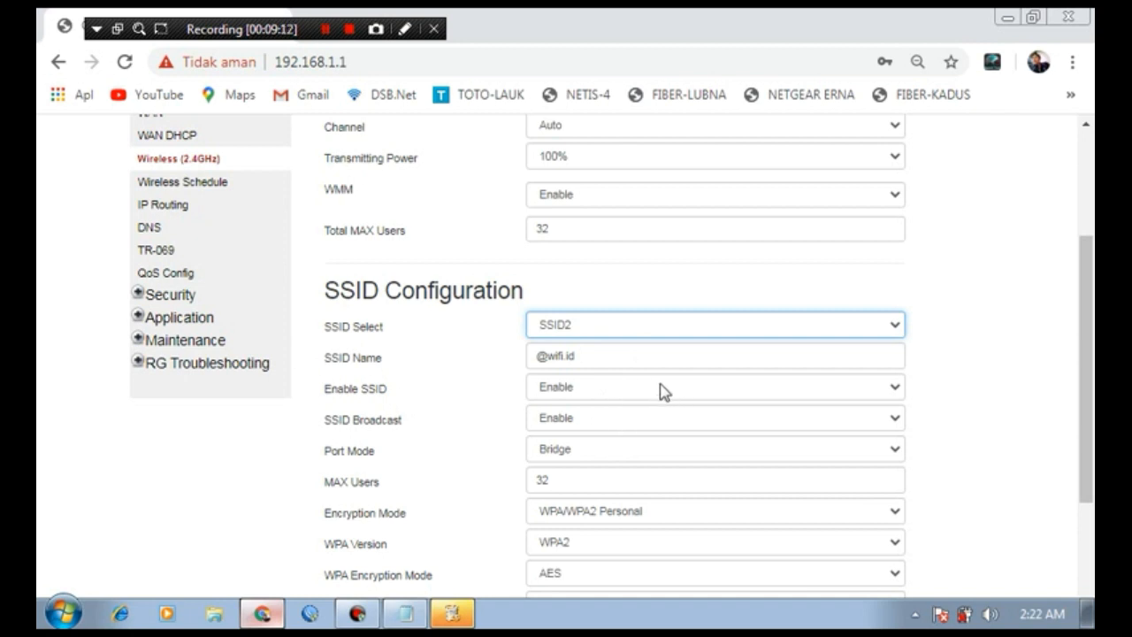
click(585, 356)
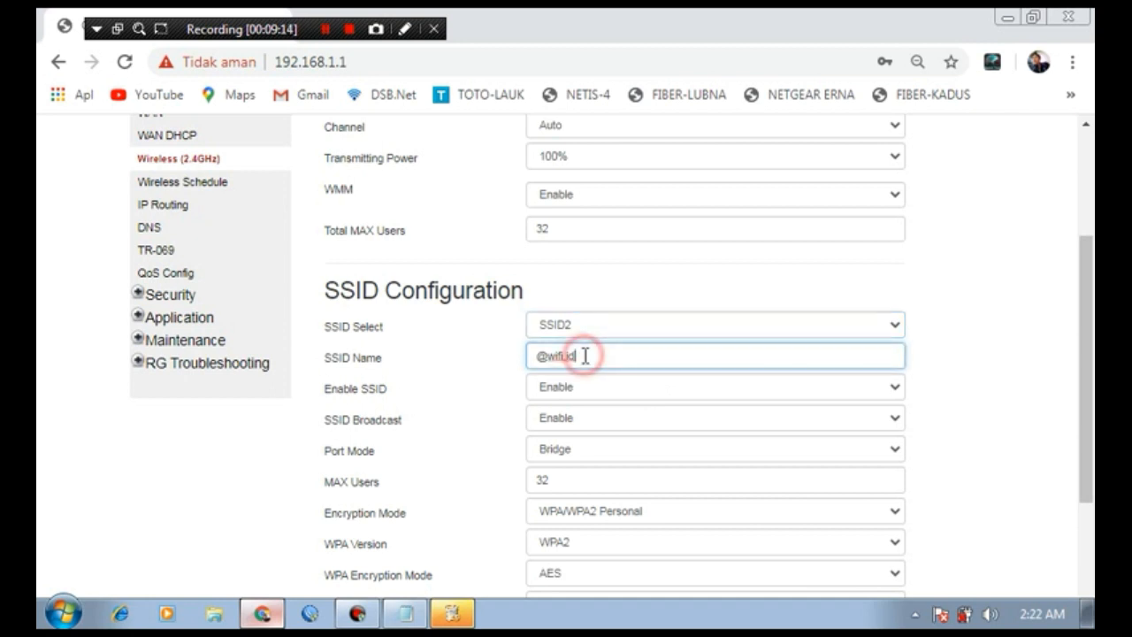
drag(585, 356, 538, 357)
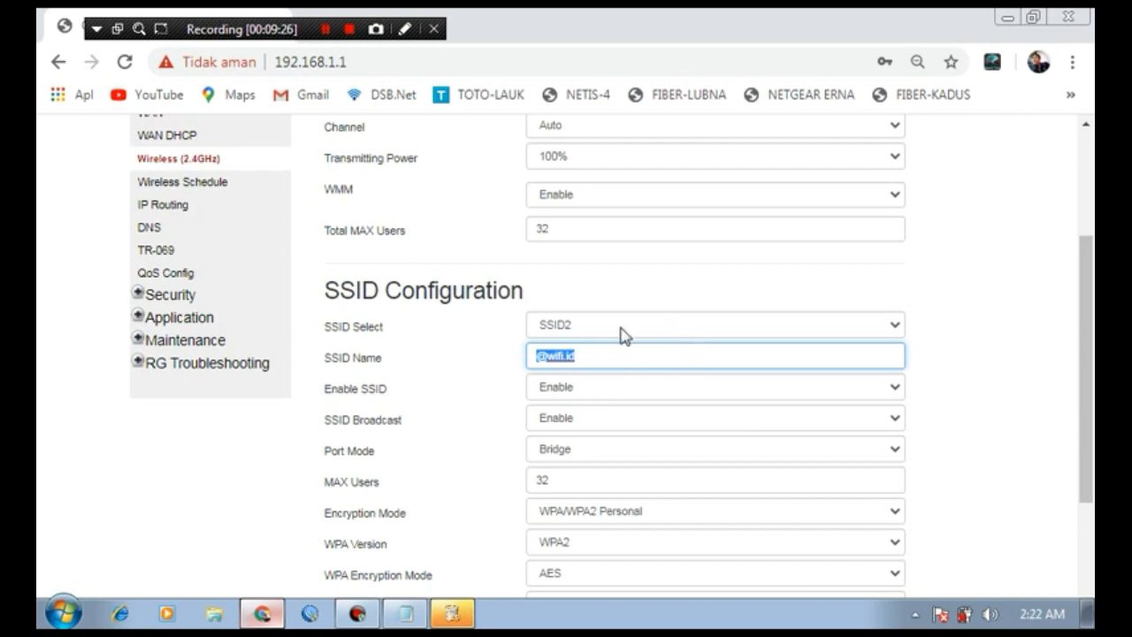
click(579, 390)
click(578, 405)
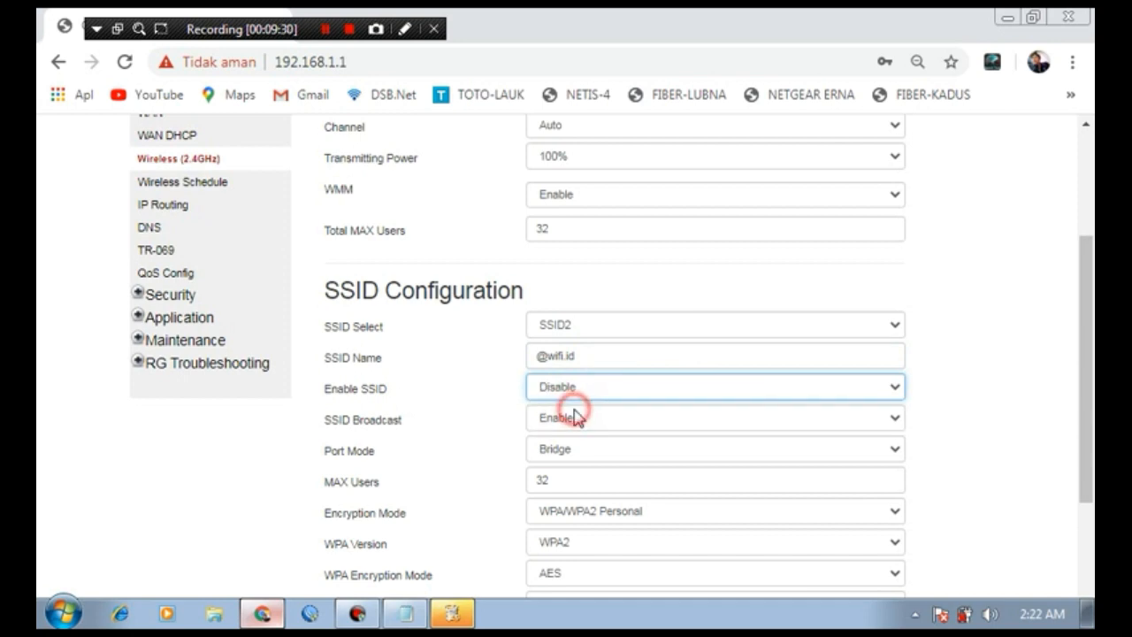
drag(1091, 280, 1091, 383)
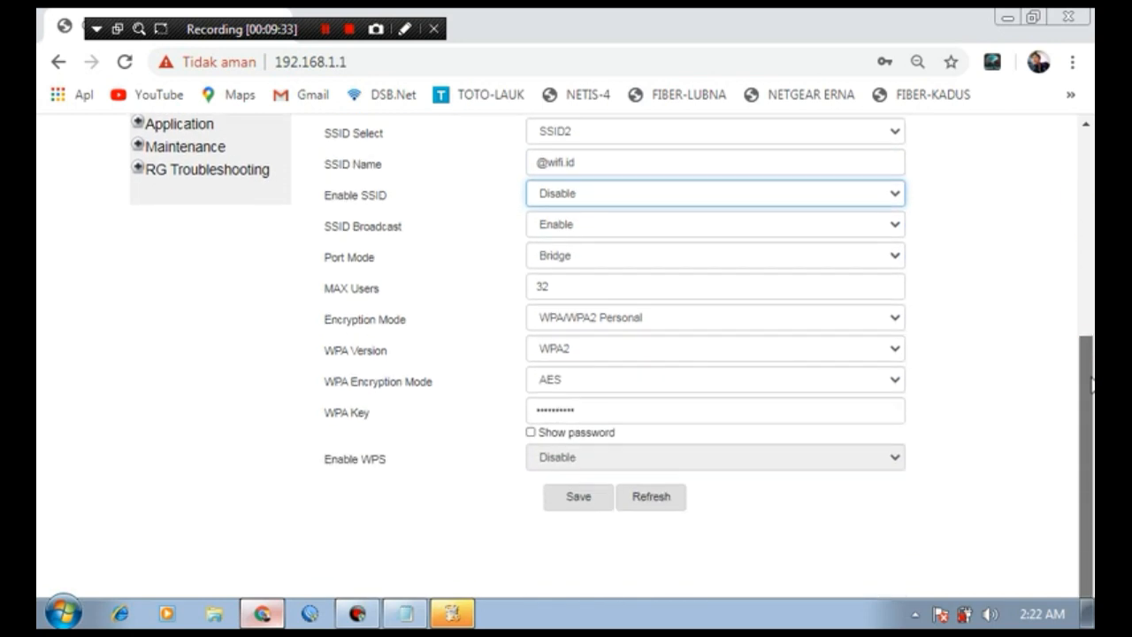
click(574, 502)
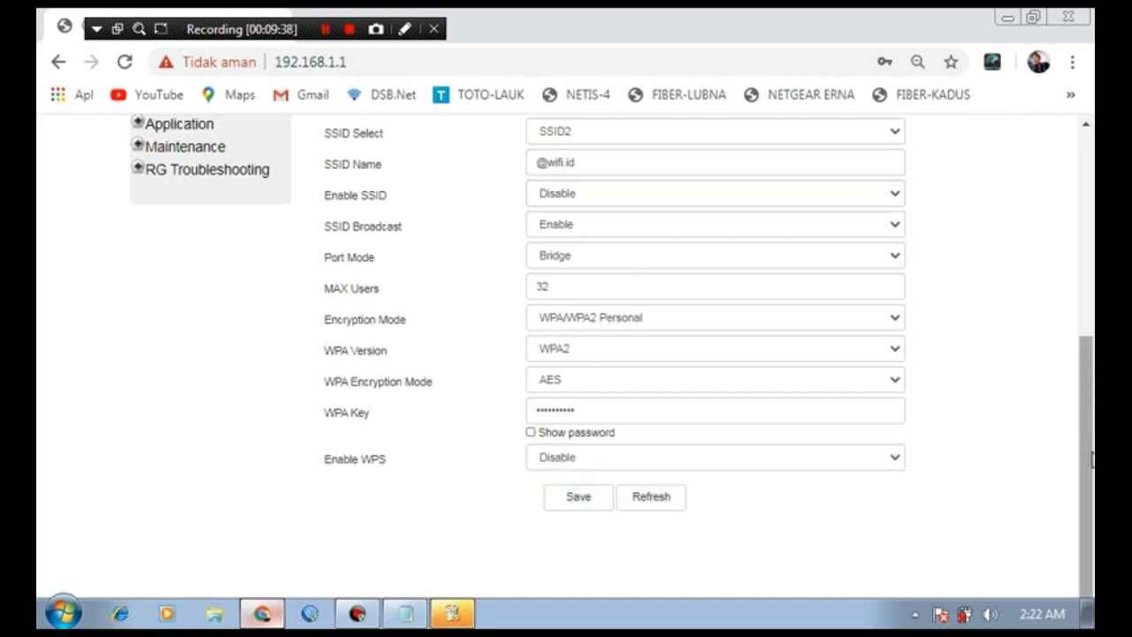
Step: Select SSID3 (flashzone-seamless), set Enable SSID to Disable, and save it
drag(1090, 462, 1079, 417)
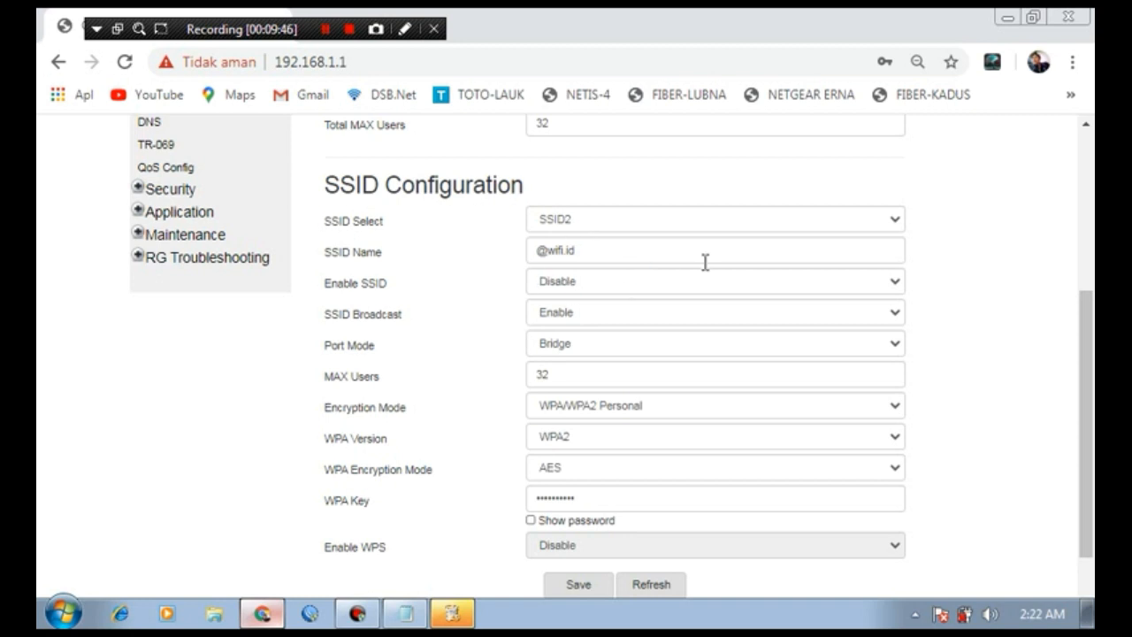
click(740, 223)
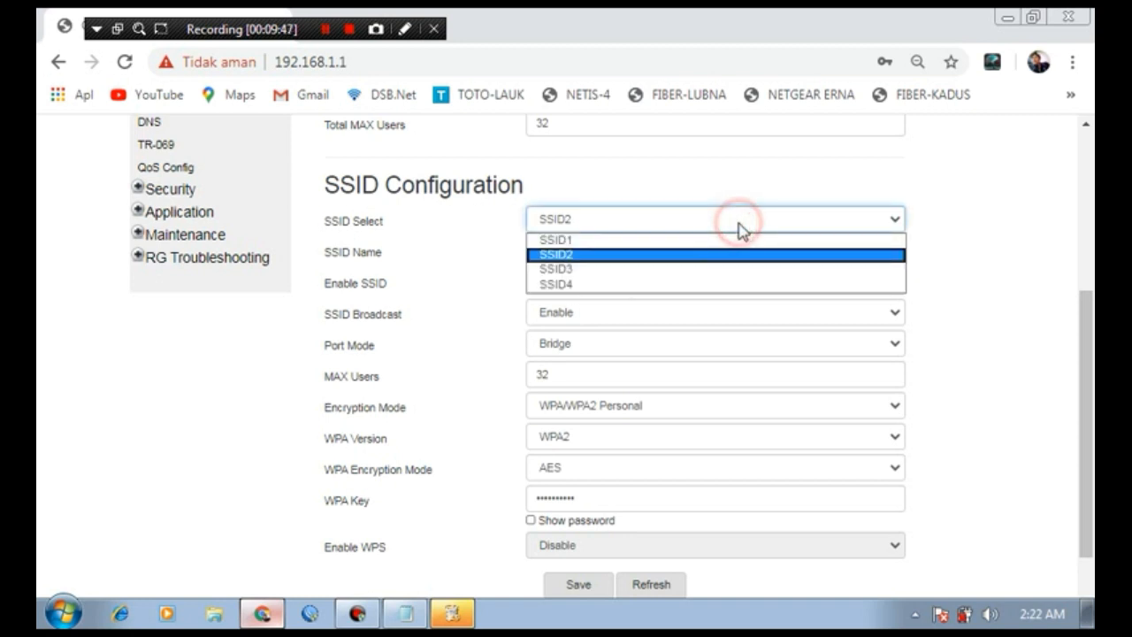
click(698, 271)
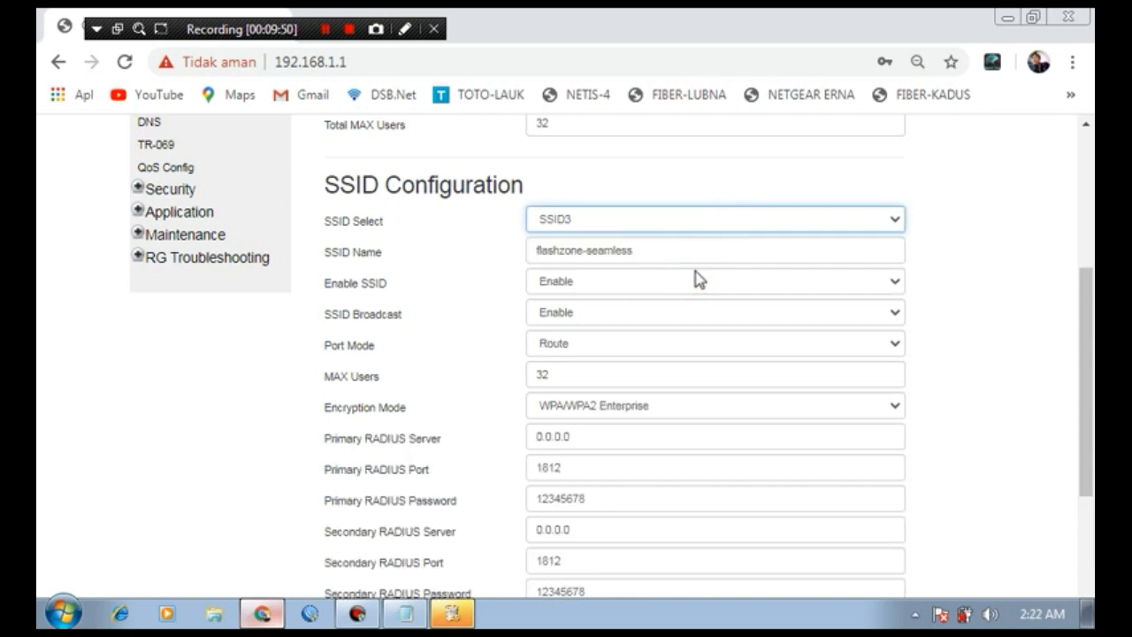
click(664, 283)
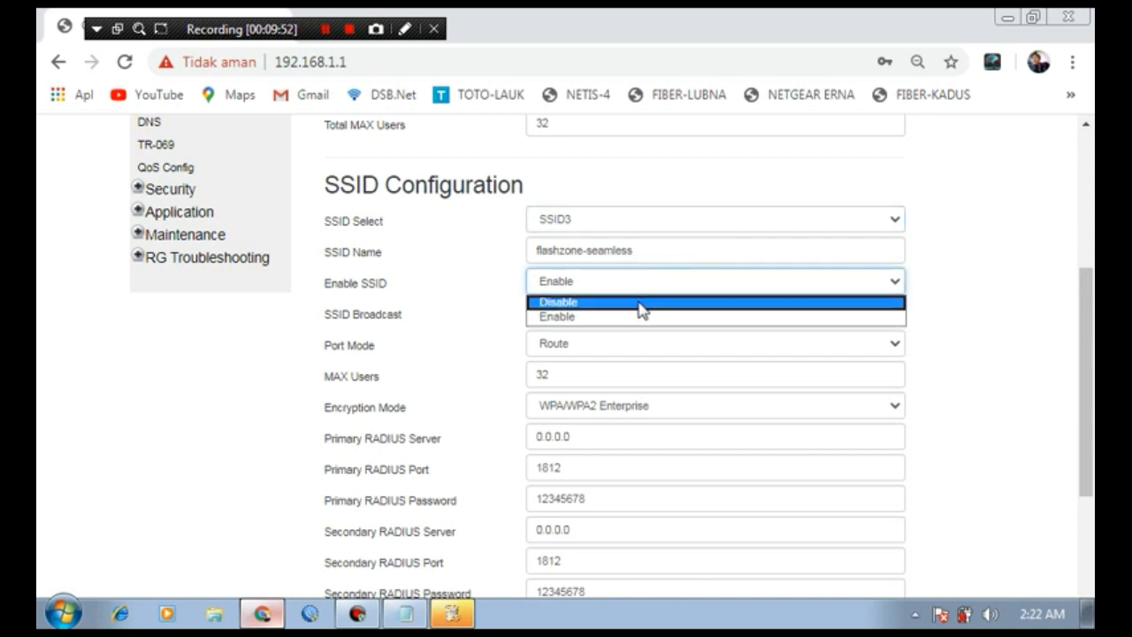
click(641, 304)
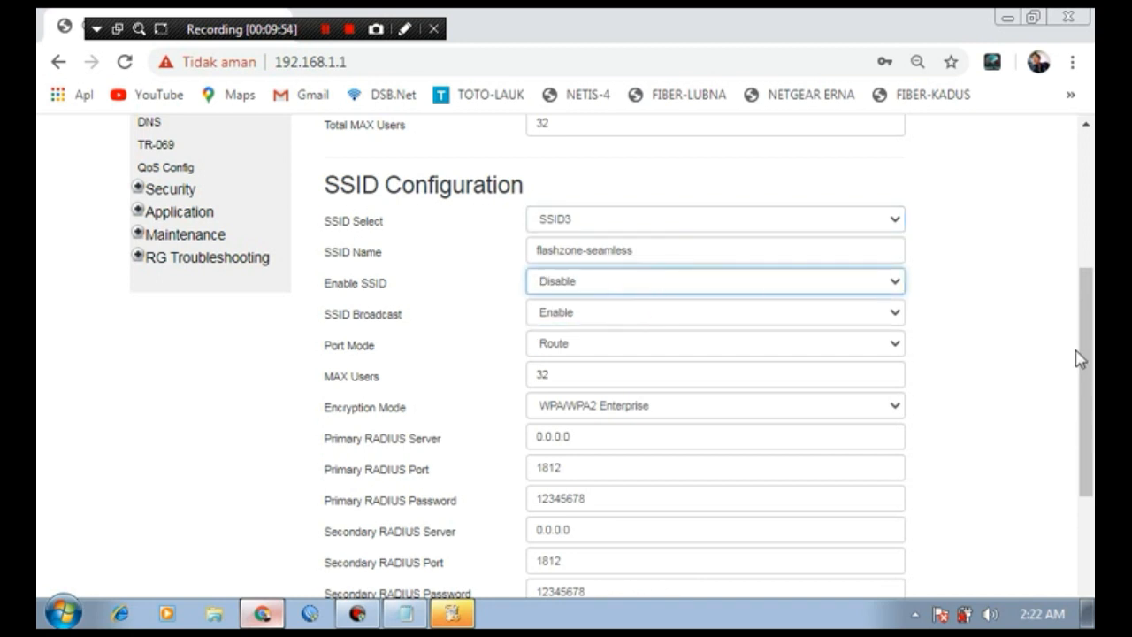
drag(1081, 355, 1081, 460)
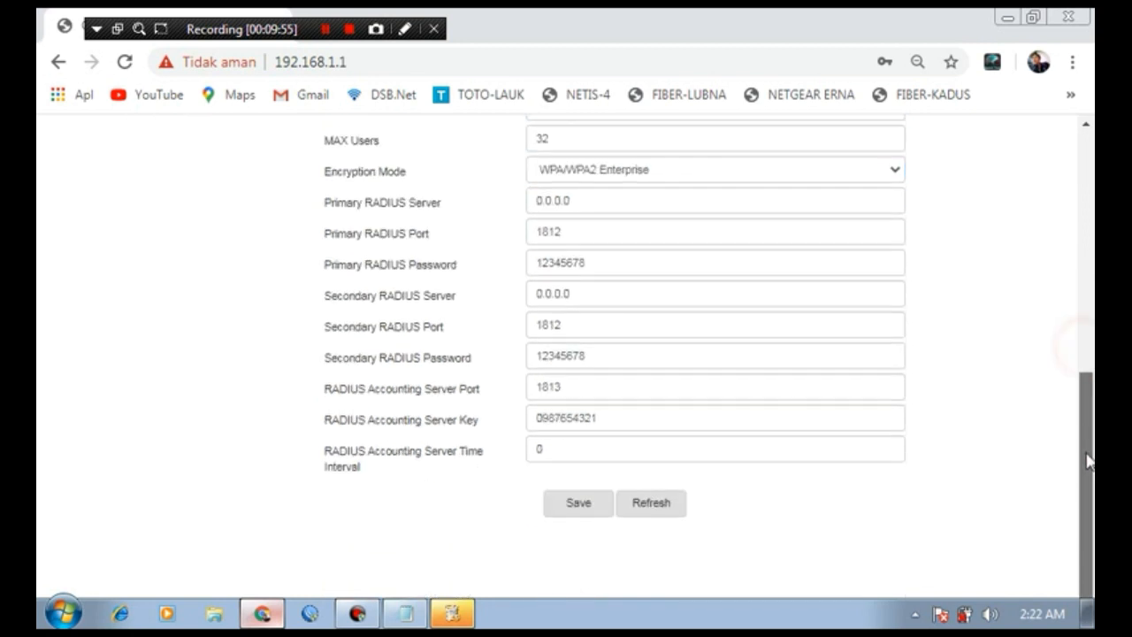
click(571, 513)
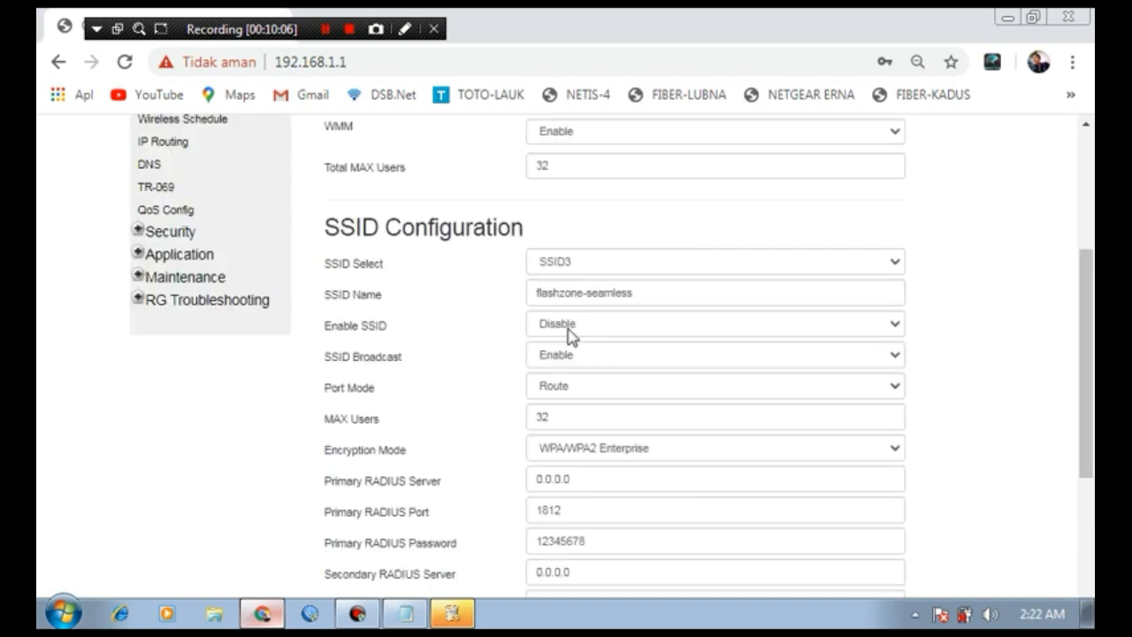
Step: Select SSID4 (ALHN-6430-4), leave Enable SSID at Disable, and save its settings
scroll(1086, 397, up, 1)
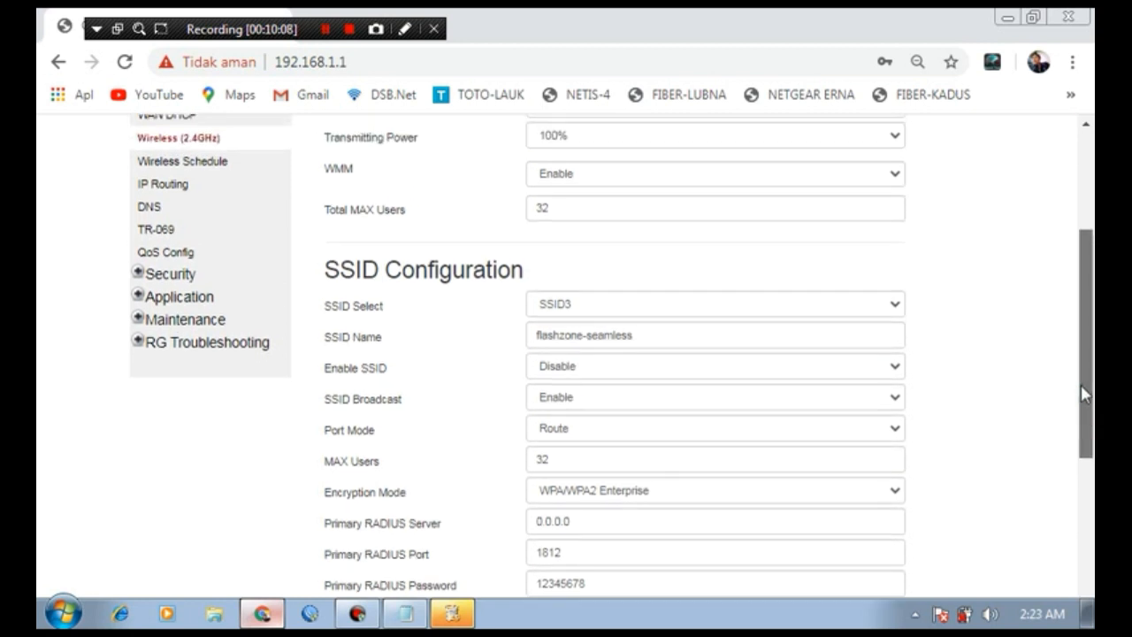
click(886, 317)
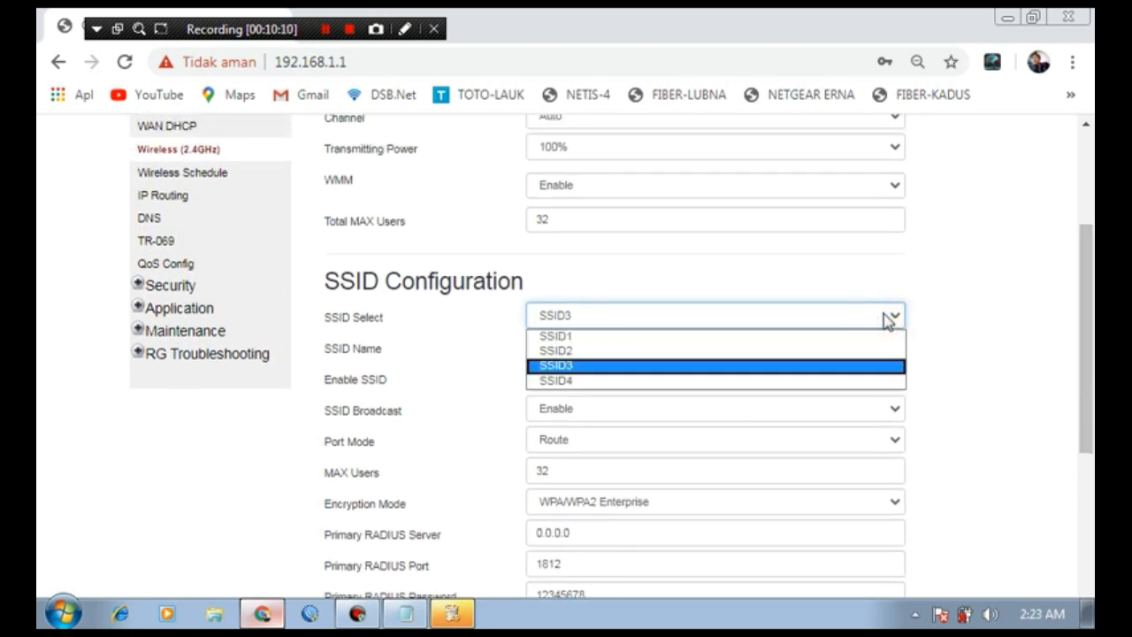
click(785, 383)
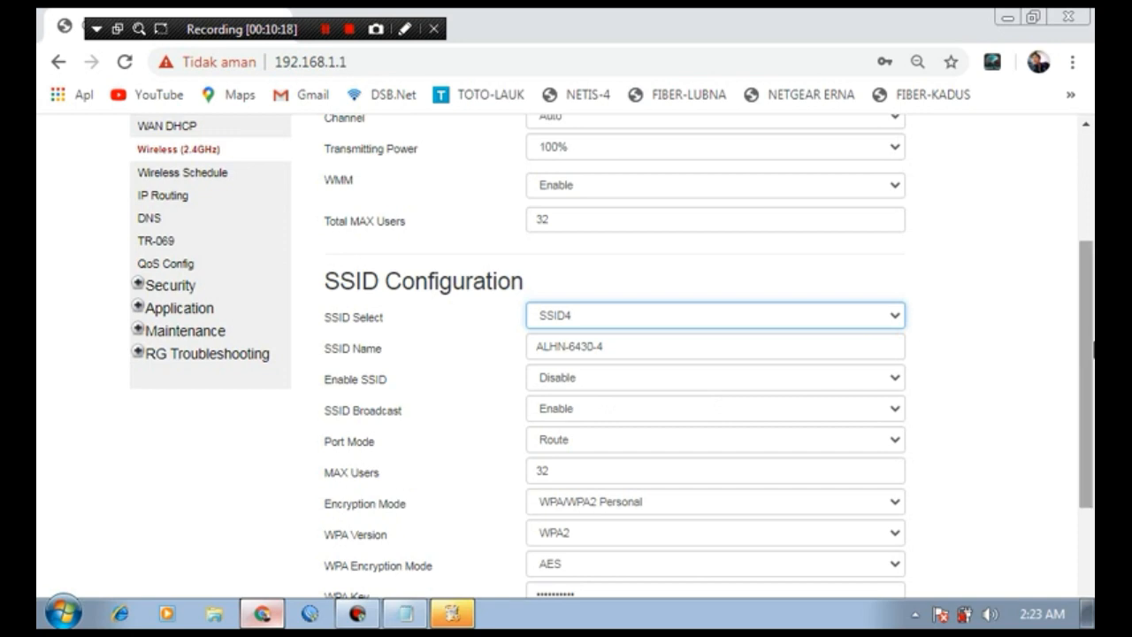
drag(1090, 337, 1090, 412)
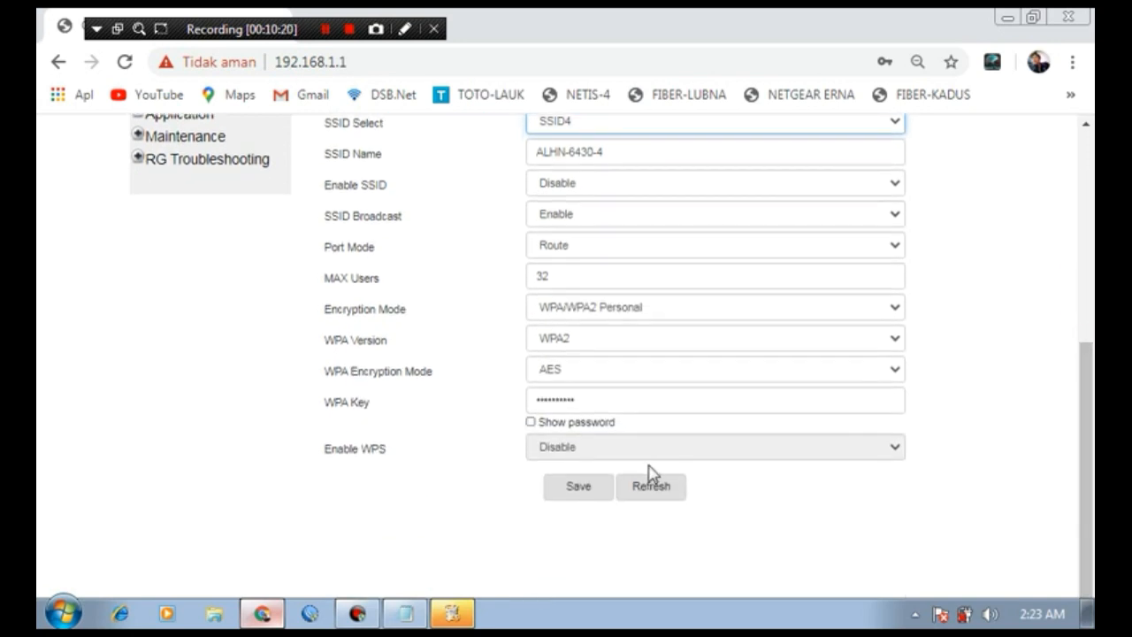
click(579, 489)
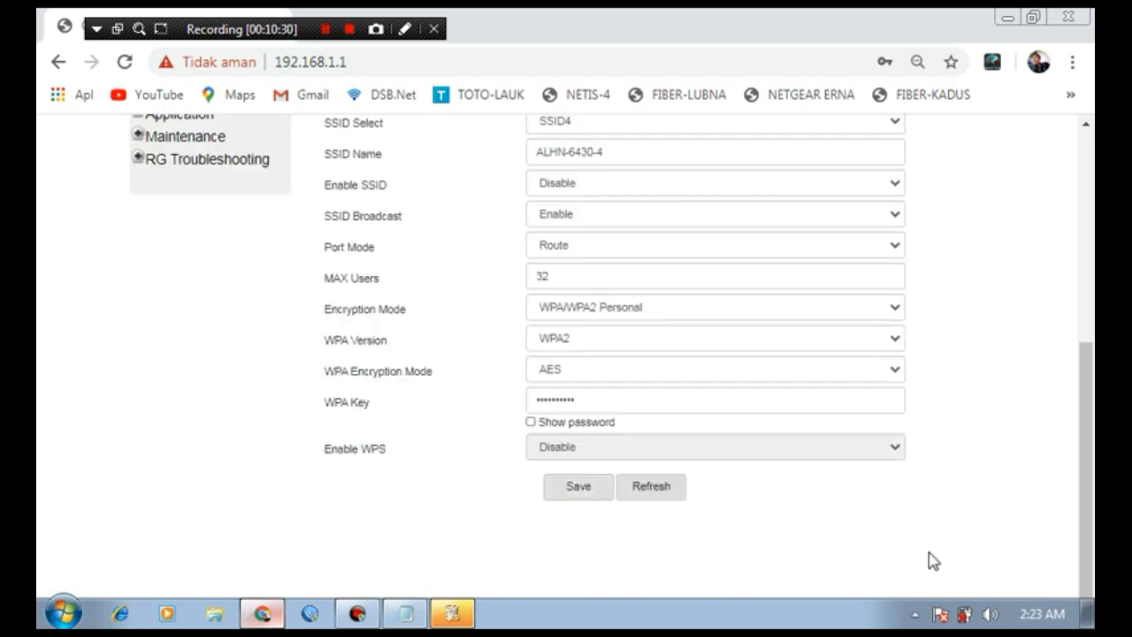
click(916, 614)
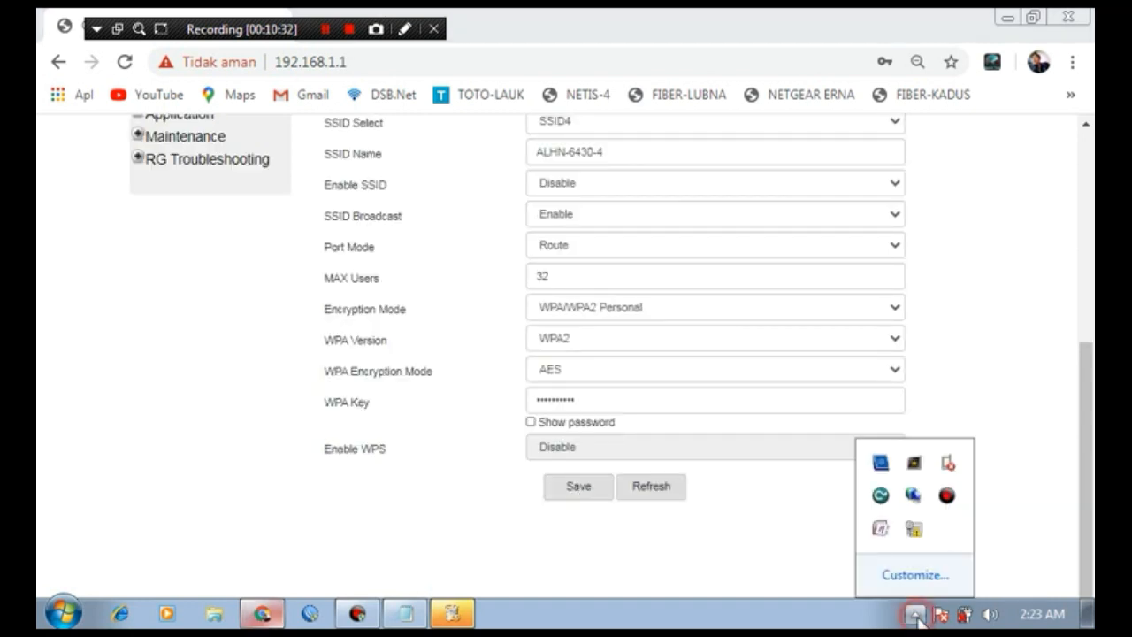
click(916, 532)
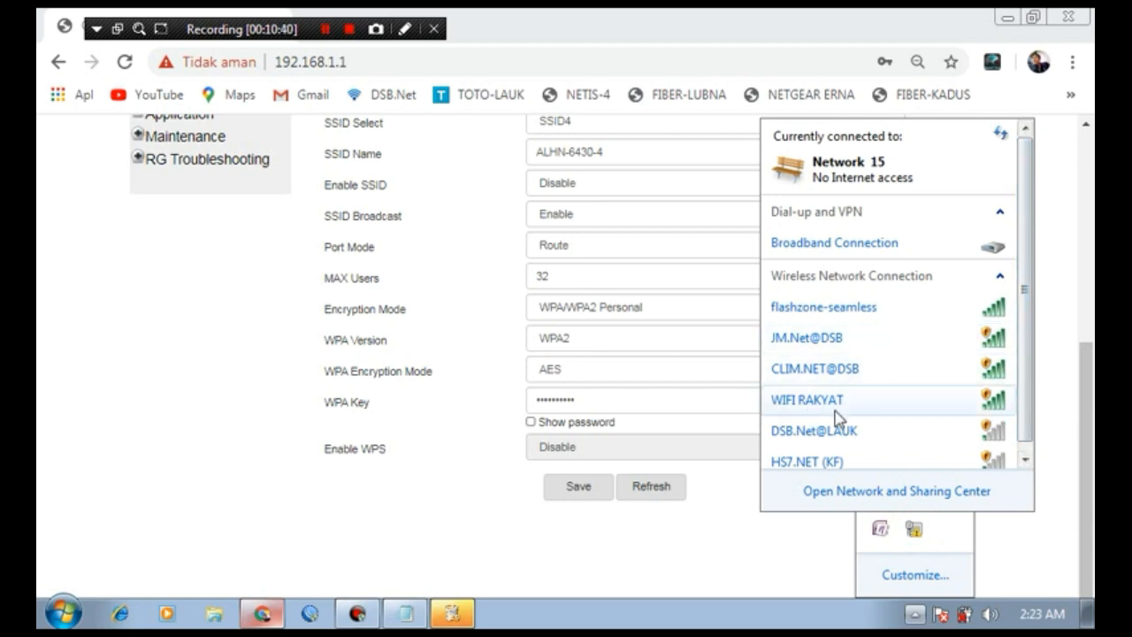
mouse_move(867, 414)
click(790, 539)
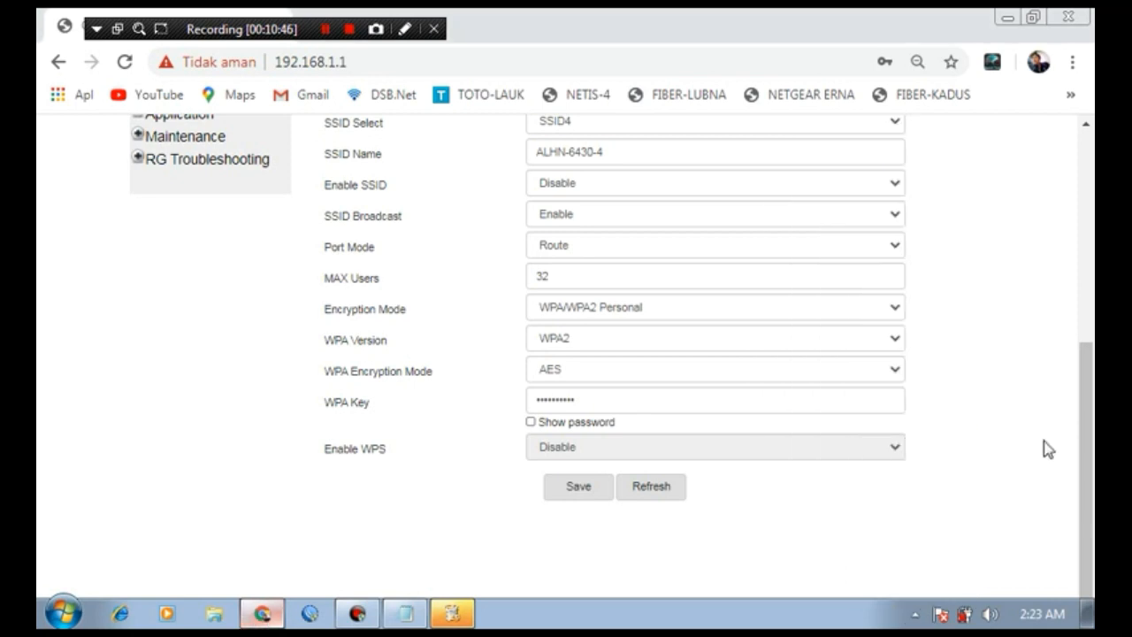
drag(1090, 462, 1082, 312)
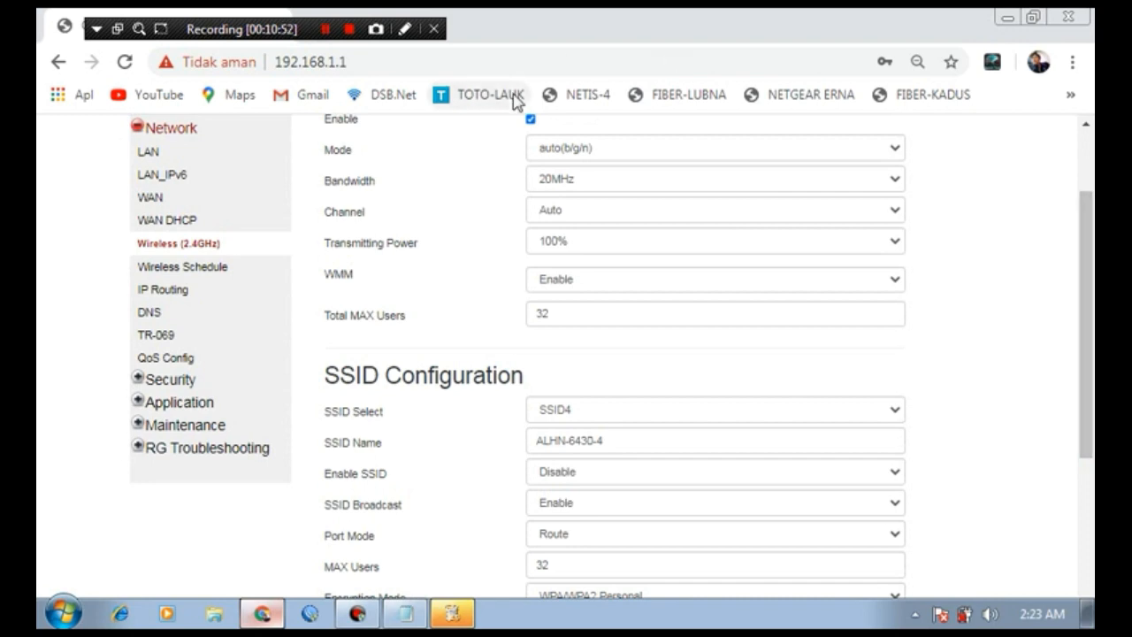
Step: Open the Network > LAN page, dismiss the save-password offer, and scroll to the IPv4 settings
drag(513, 94, 142, 122)
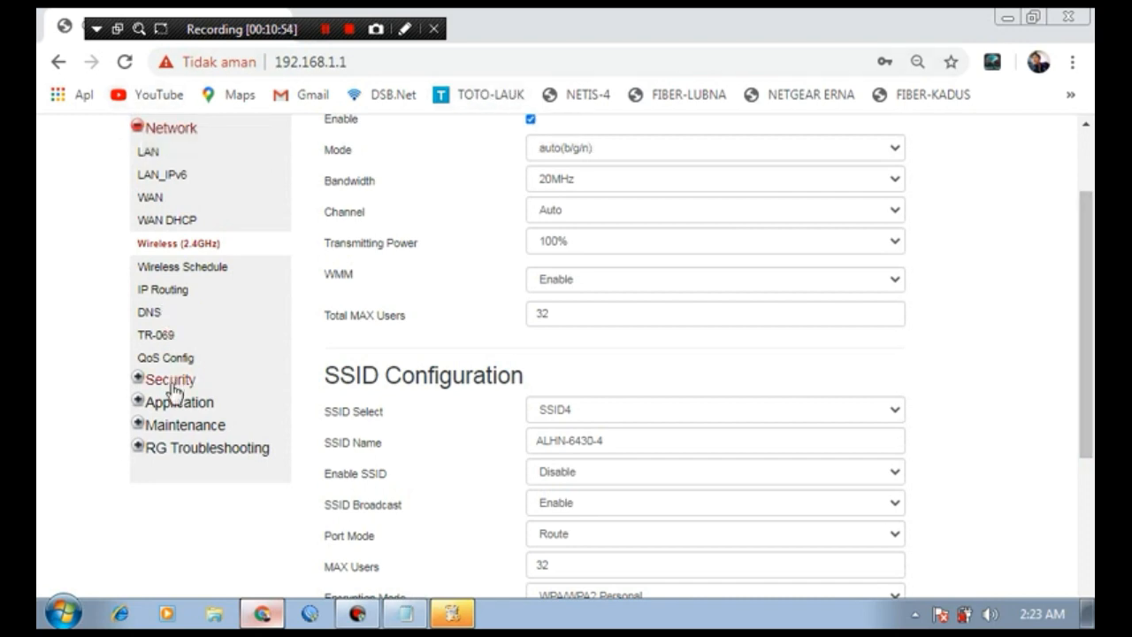
click(147, 156)
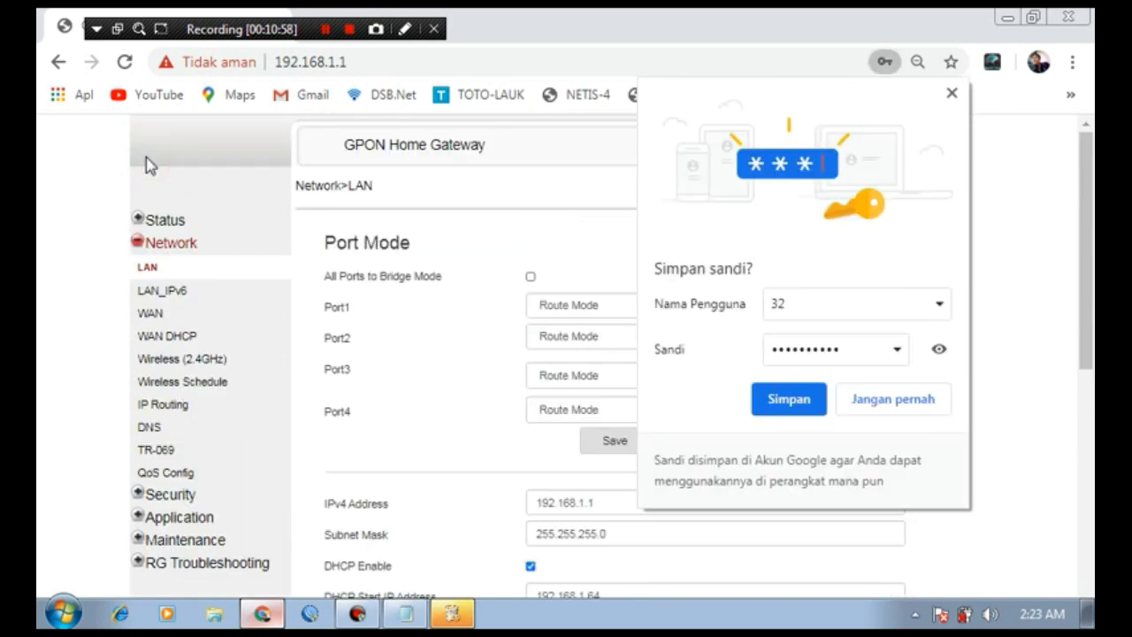
click(951, 94)
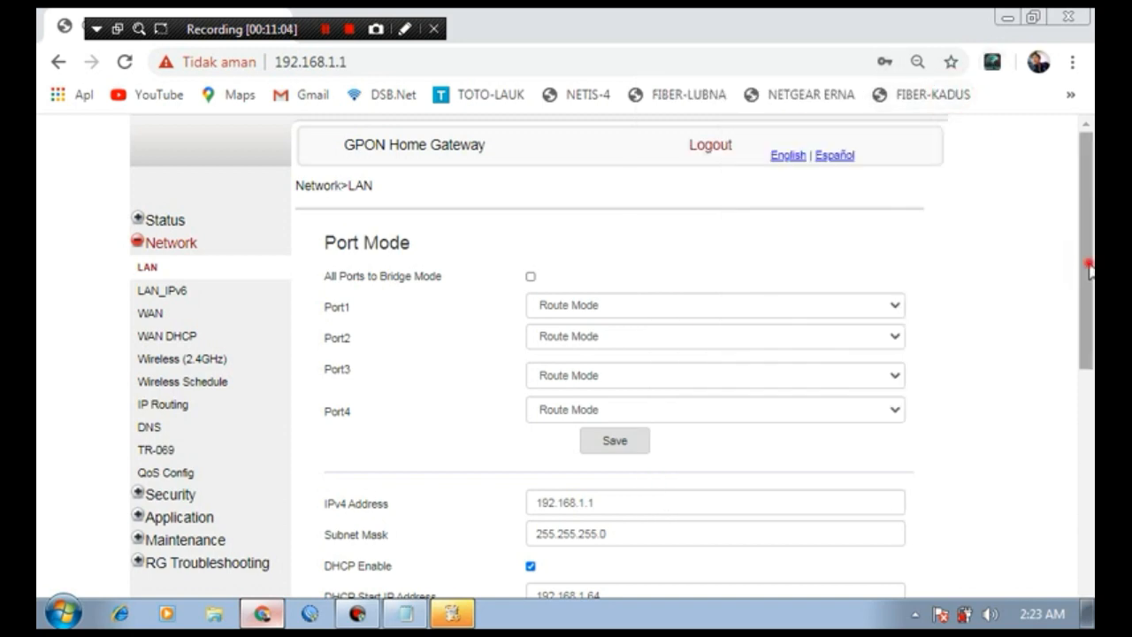
drag(1090, 265, 1091, 347)
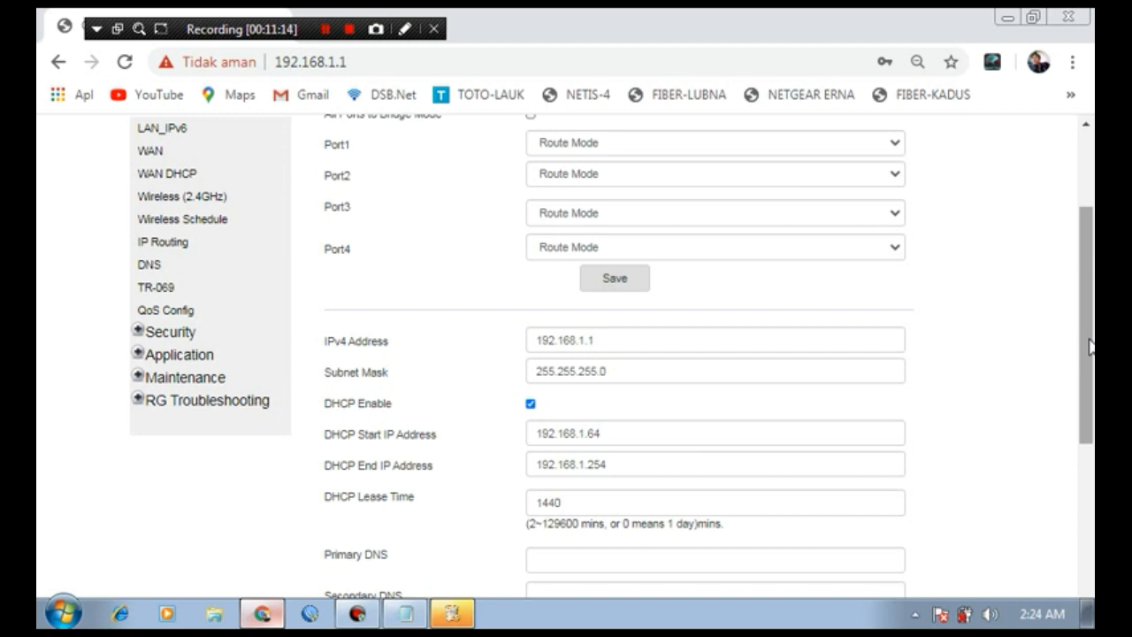
Step: Change the LAN IPv4 address from 192.168.1.1 to 192.168.100.9
click(584, 340)
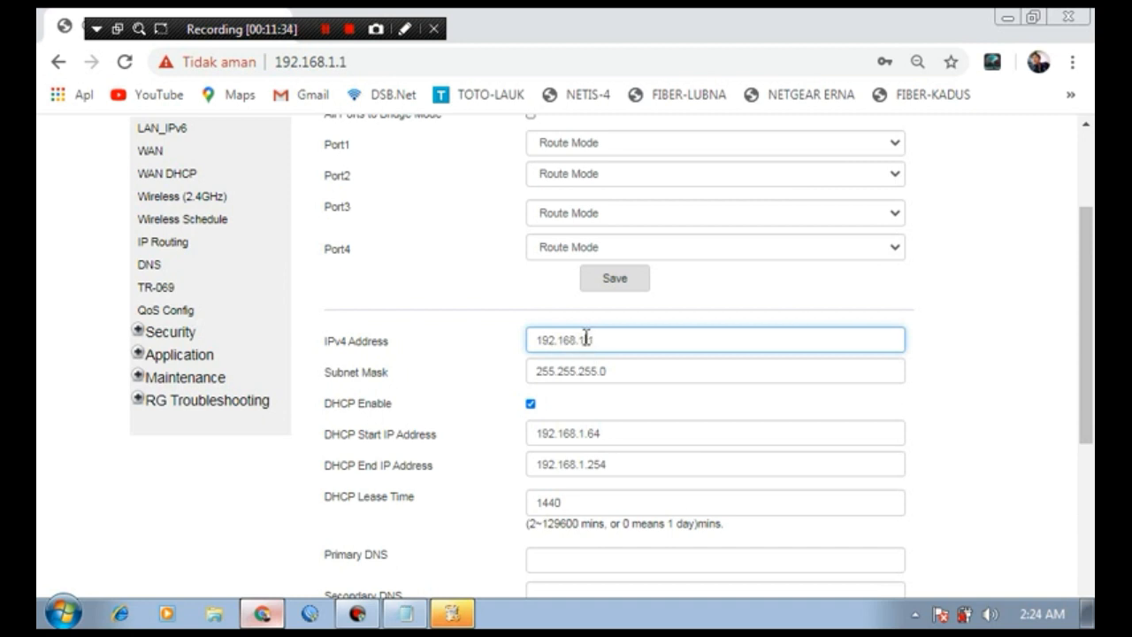
click(586, 339)
text(00)
click(622, 343)
key(BackSpace)
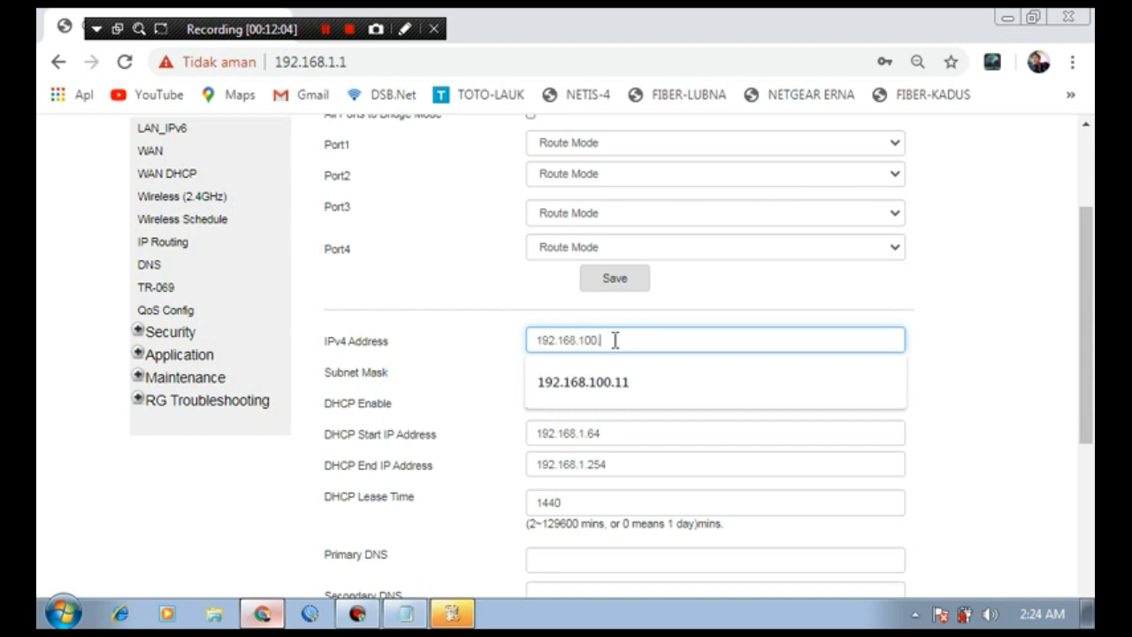
text(9)
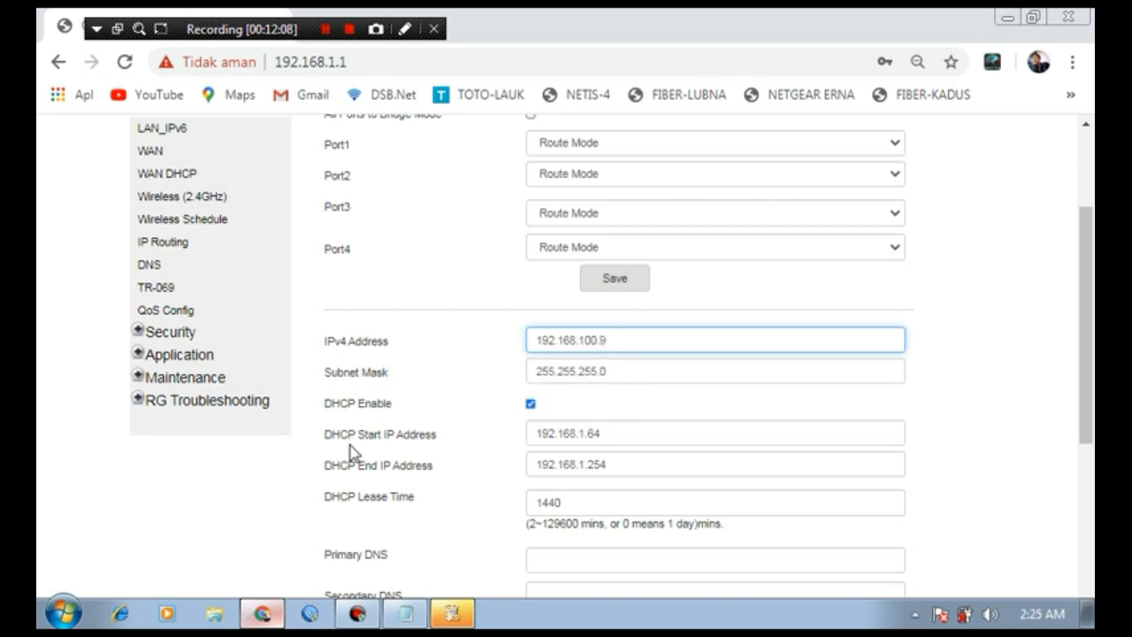
Step: Set the DHCP range to 192.168.100.64 through 192.168.100.254
click(583, 434)
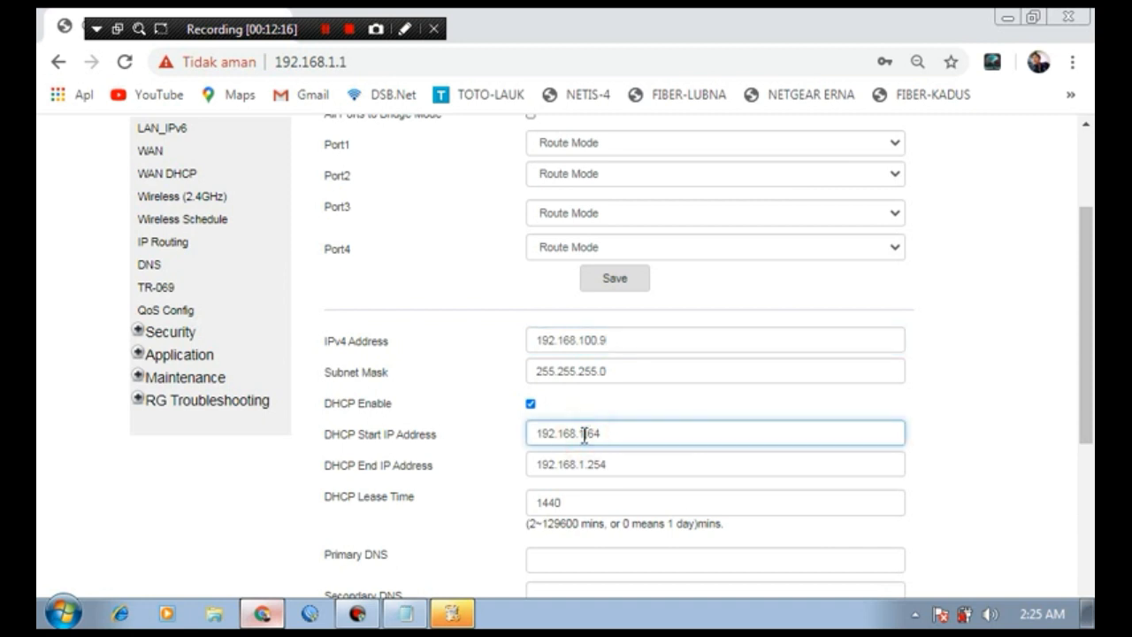
text(00)
click(588, 465)
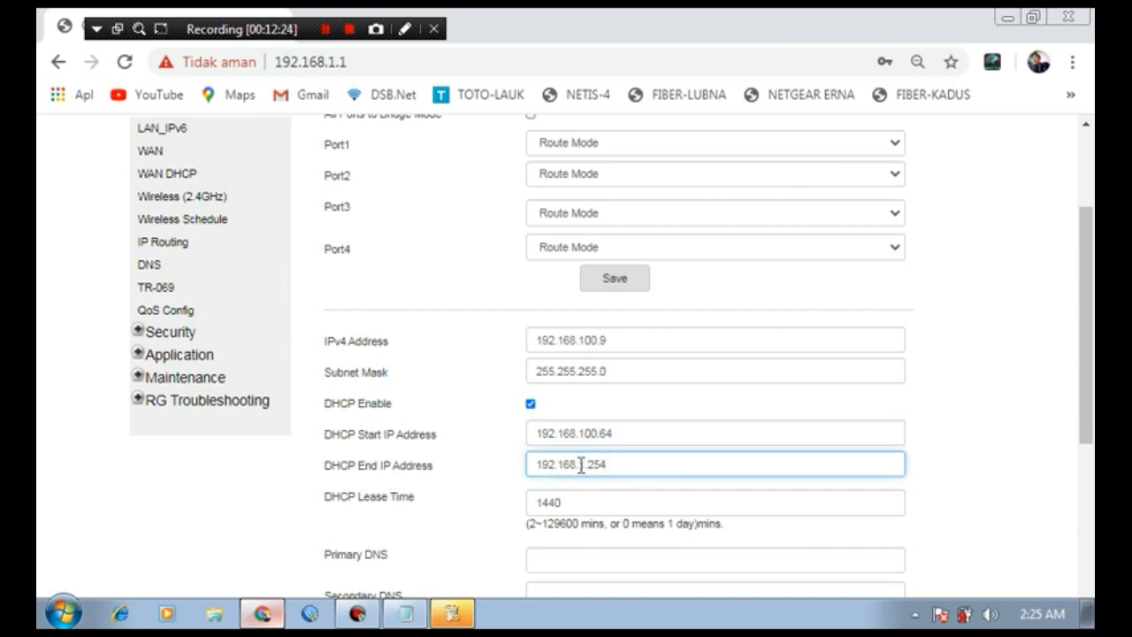
click(579, 465)
click(584, 464)
text(00)
scroll(1086, 285, down, 2)
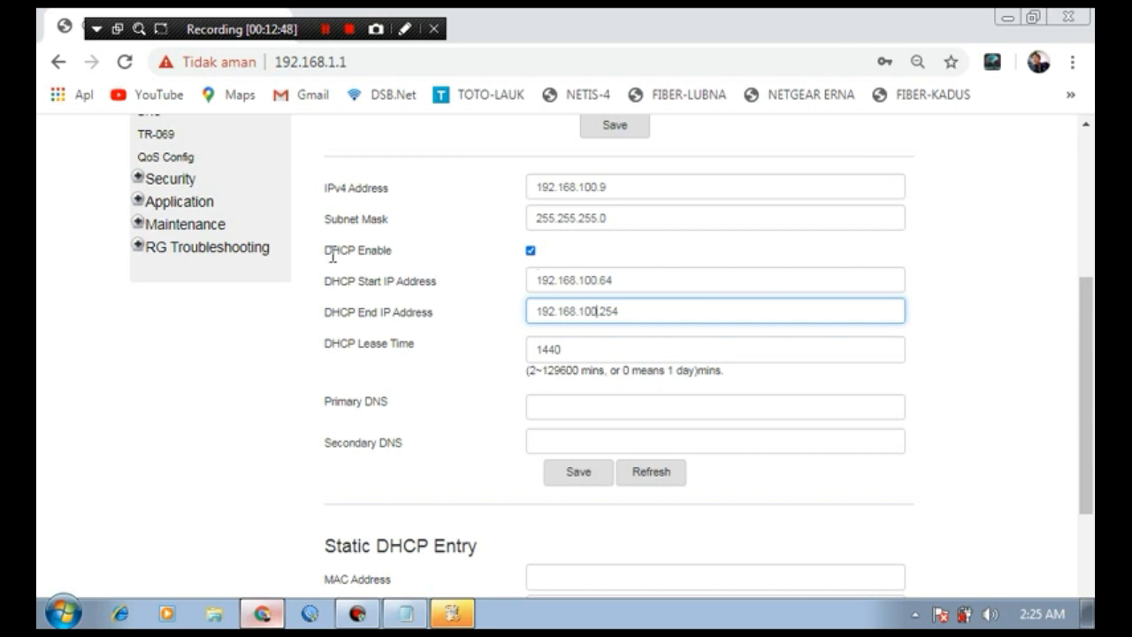
Step: Untick DHCP Enable and save the LAN settings, bringing up the restart prompt
click(531, 251)
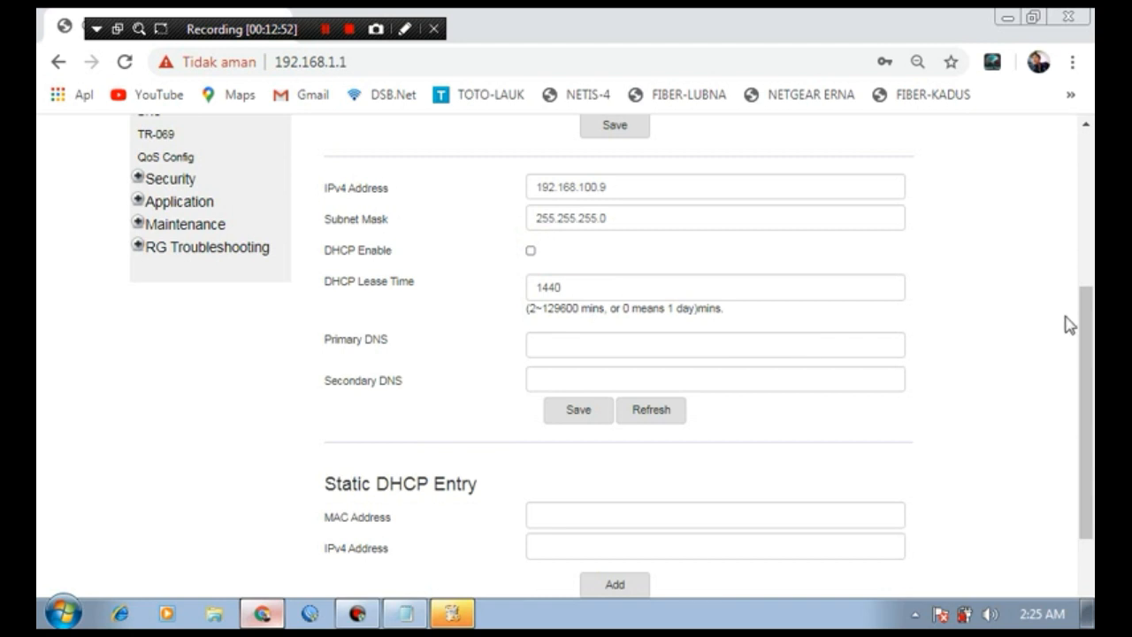
mouse_move(1091, 329)
mouse_down()
mouse_move(1093, 402)
mouse_move(1093, 338)
mouse_up()
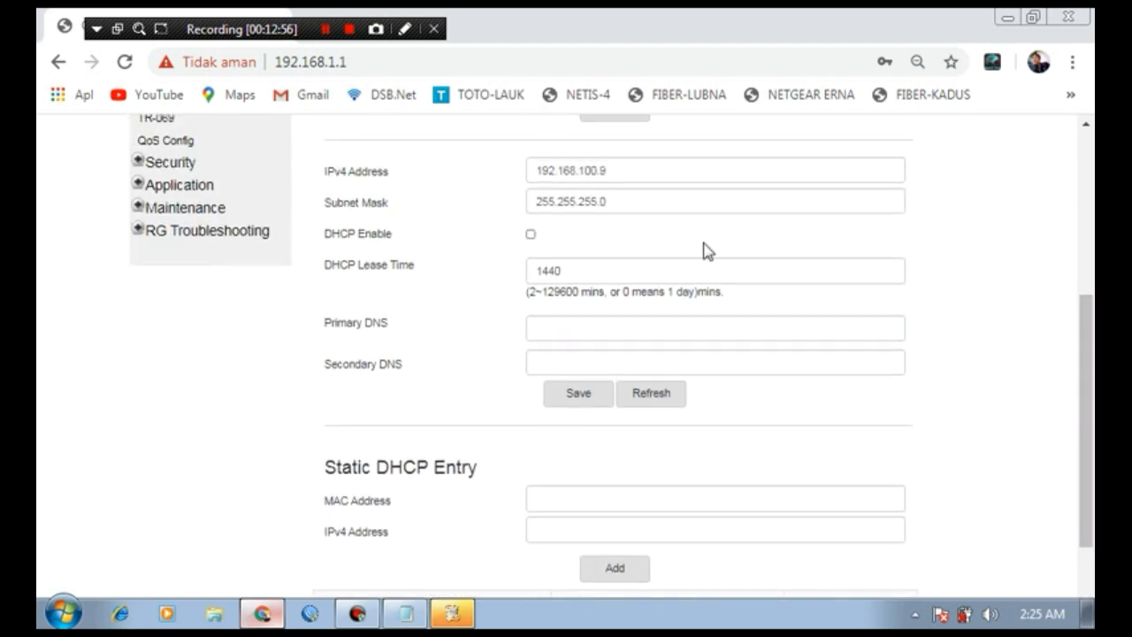
click(578, 395)
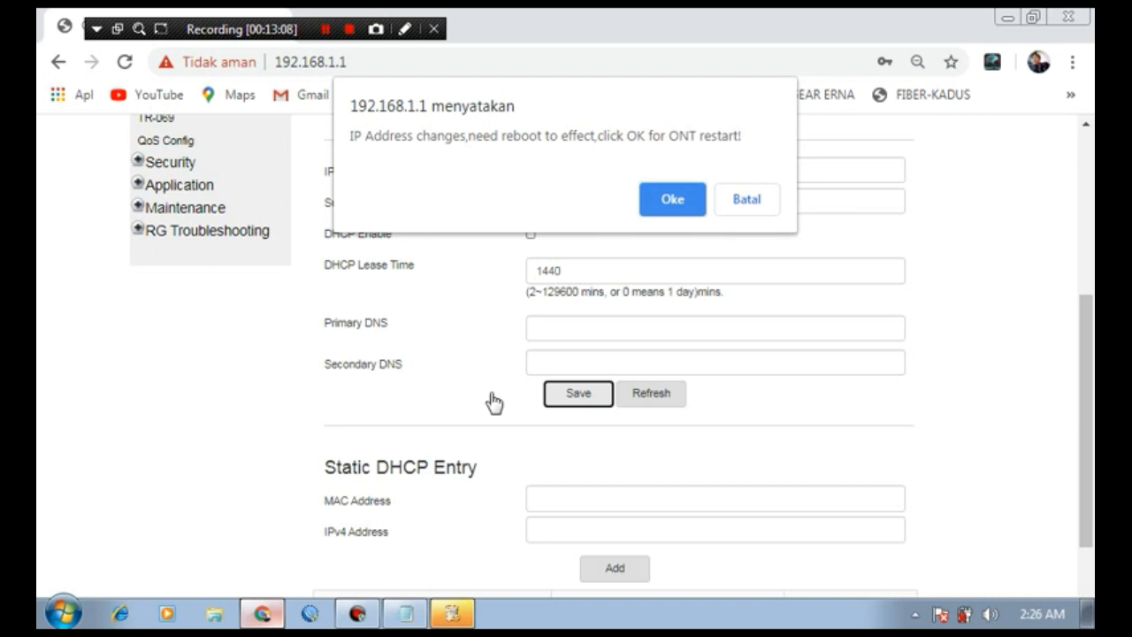
Step: Confirm the ONT restart so LAN IPv4 192.168.100.9 with DHCP disabled takes effect
click(672, 203)
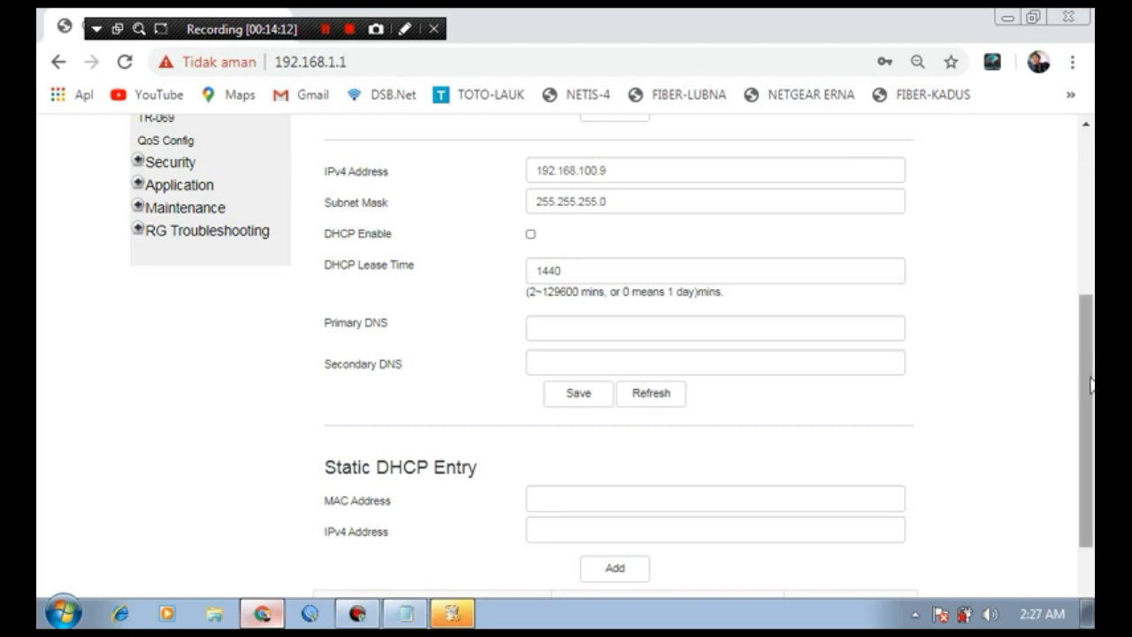
mouse_move(1093, 394)
mouse_down()
mouse_move(1086, 234)
mouse_move(1093, 398)
mouse_up()
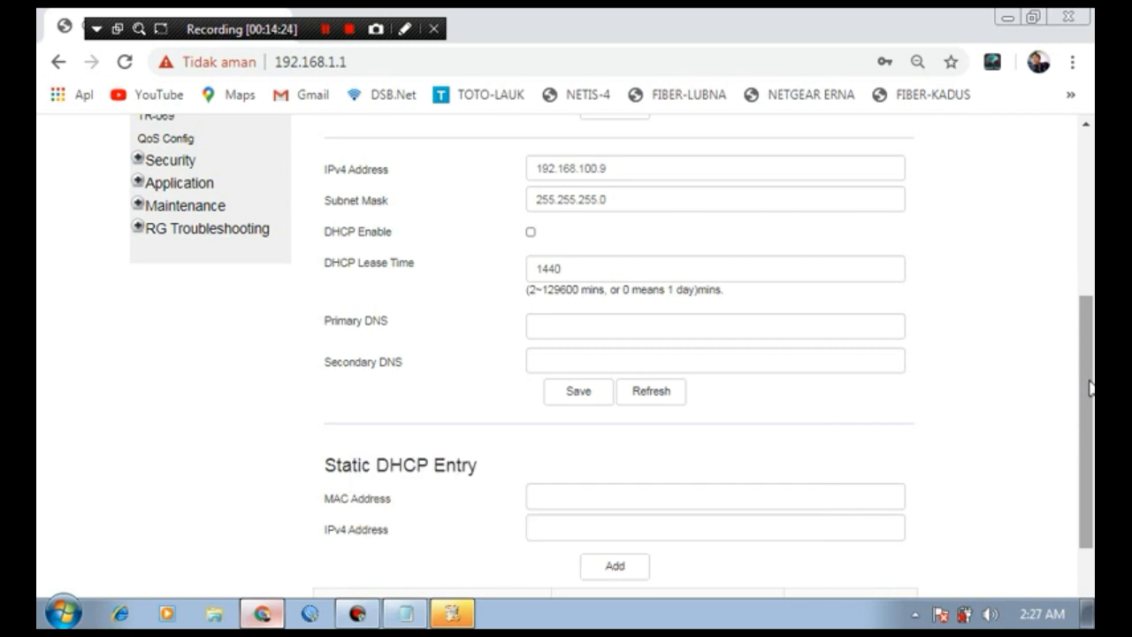
drag(1090, 389, 1079, 251)
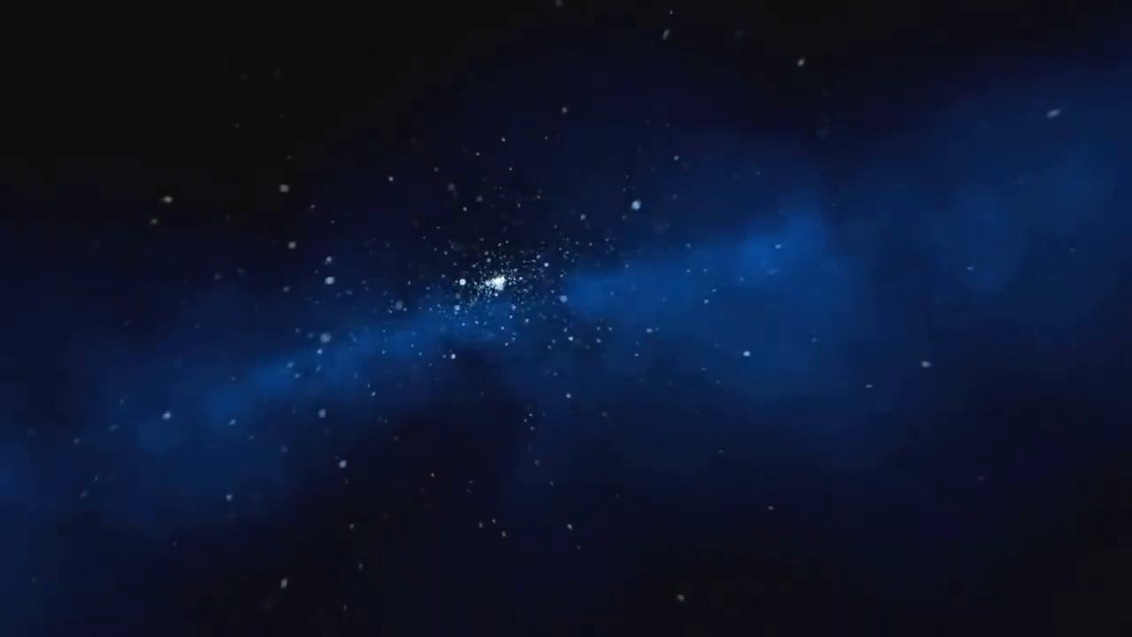